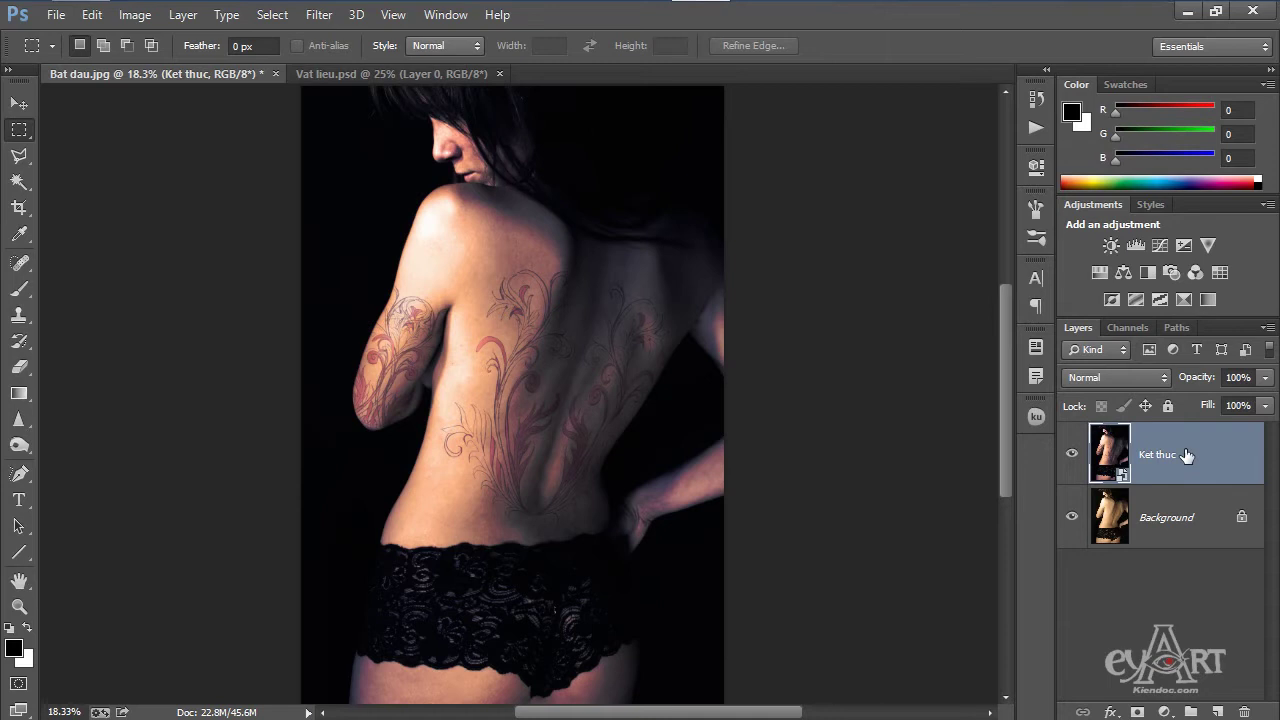
# Delete the Ket thuc layer and copy the wide floral ornament from Vat lieu.psd onto the woman's back in Bat dau.jpg.
pyautogui.moveTo(1180, 476); pyautogui.dragTo(1244, 709)
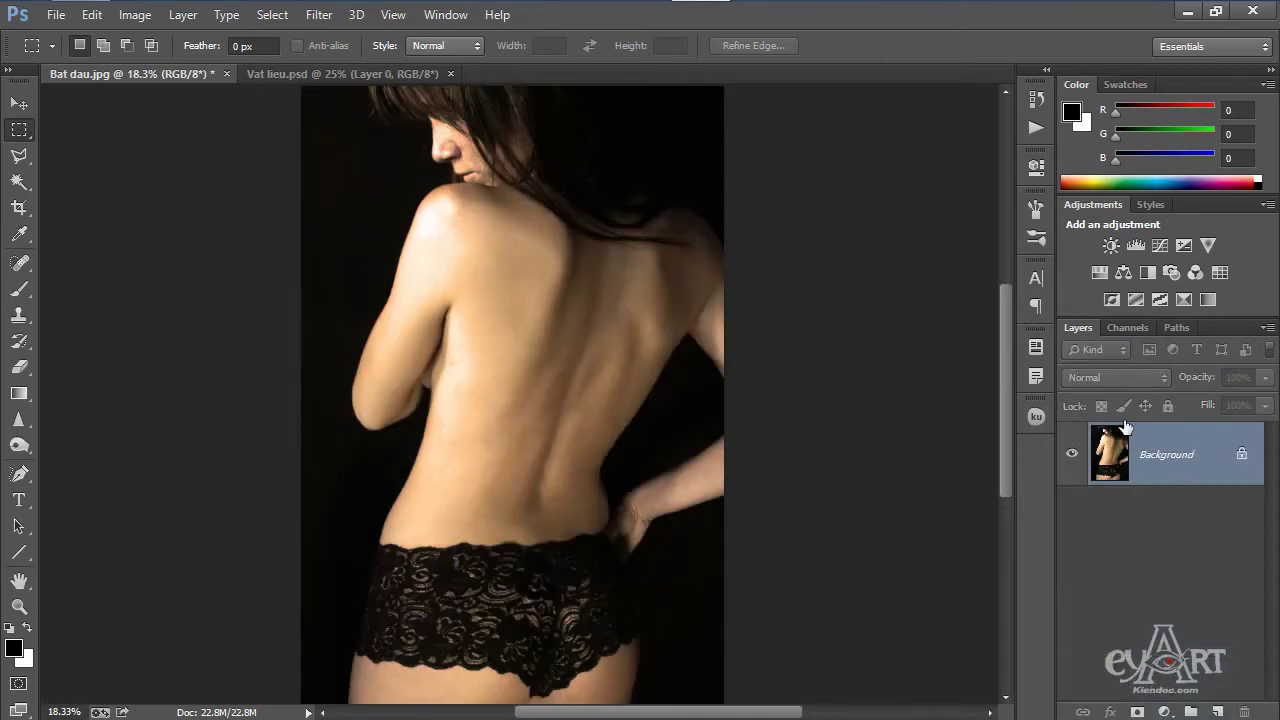
pyautogui.click(340, 76)
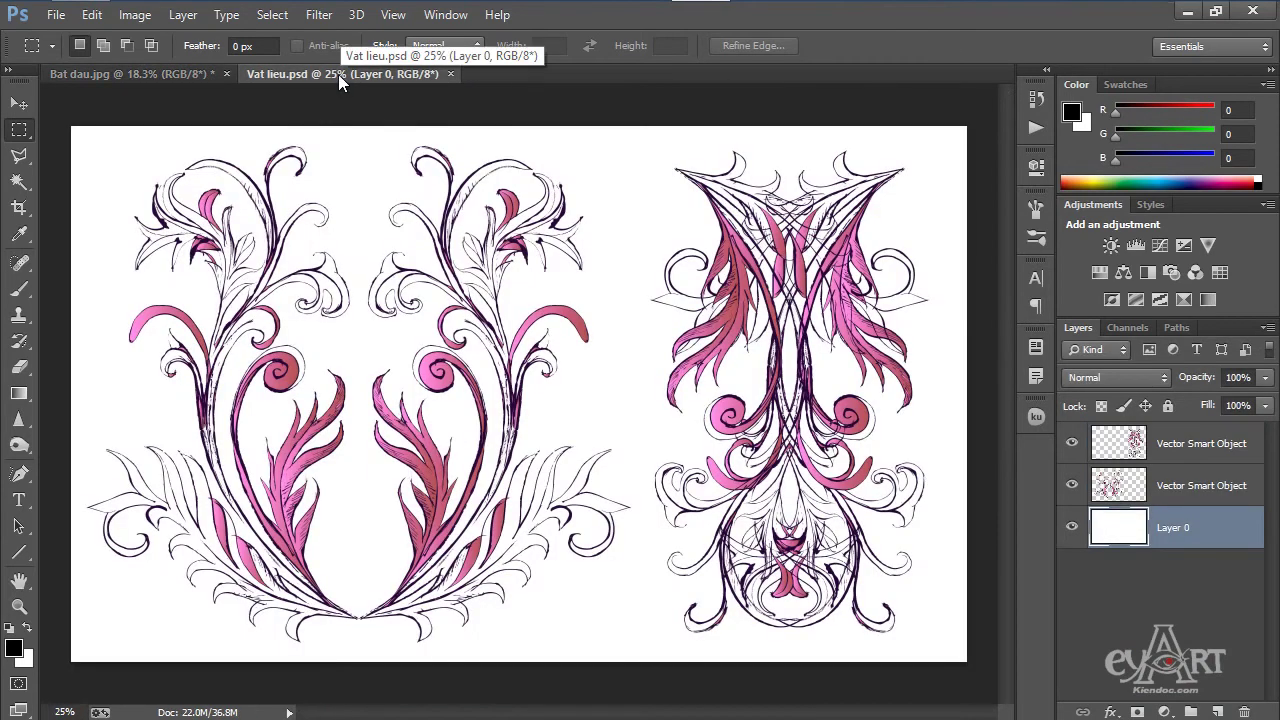
pyautogui.click(19, 104)
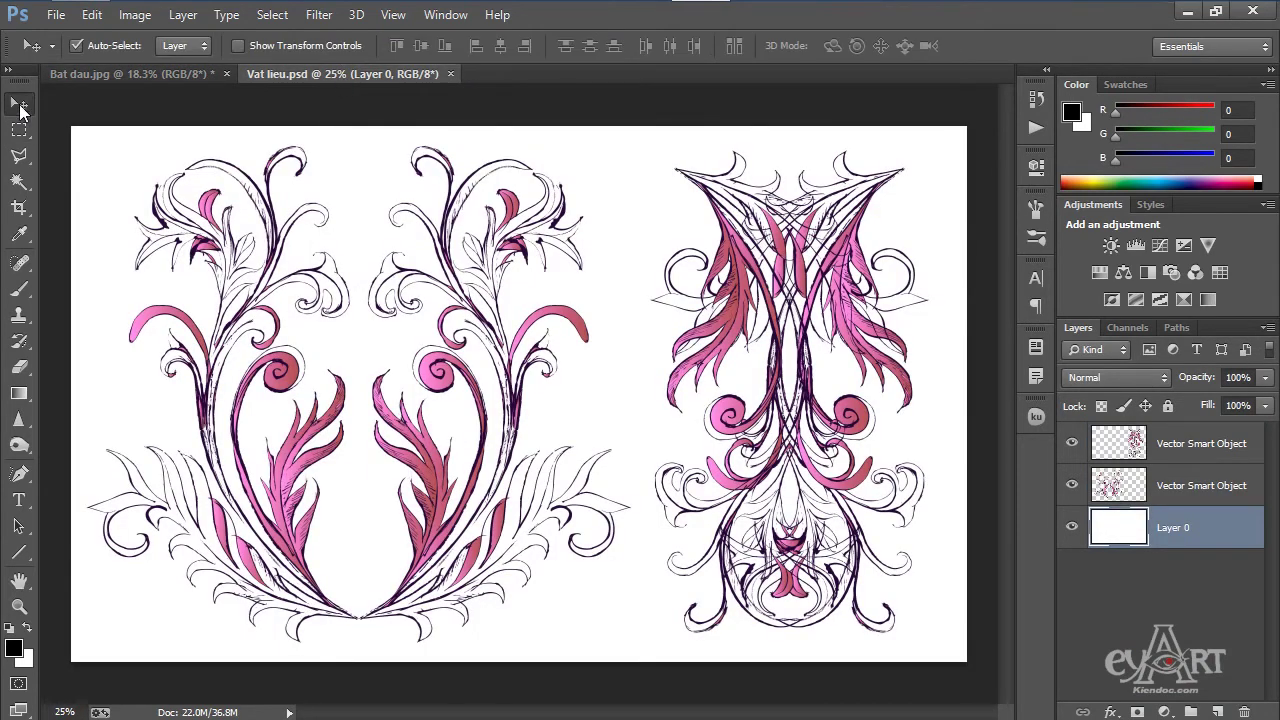
pyautogui.moveTo(437, 482); pyautogui.dragTo(593, 421)
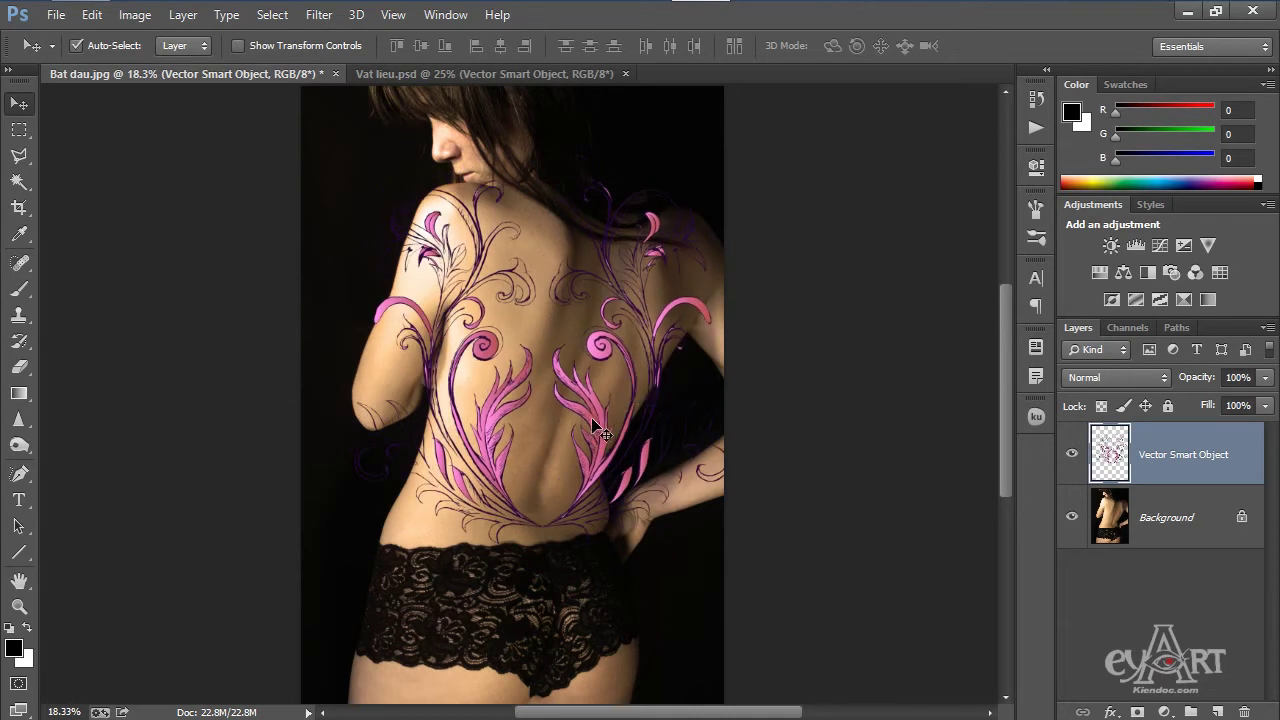
# Scale the back ornament to about 83%, rotate it about 14.5° and position it along the spine above the waistband.
pyautogui.hotkey('ctrl', 't')
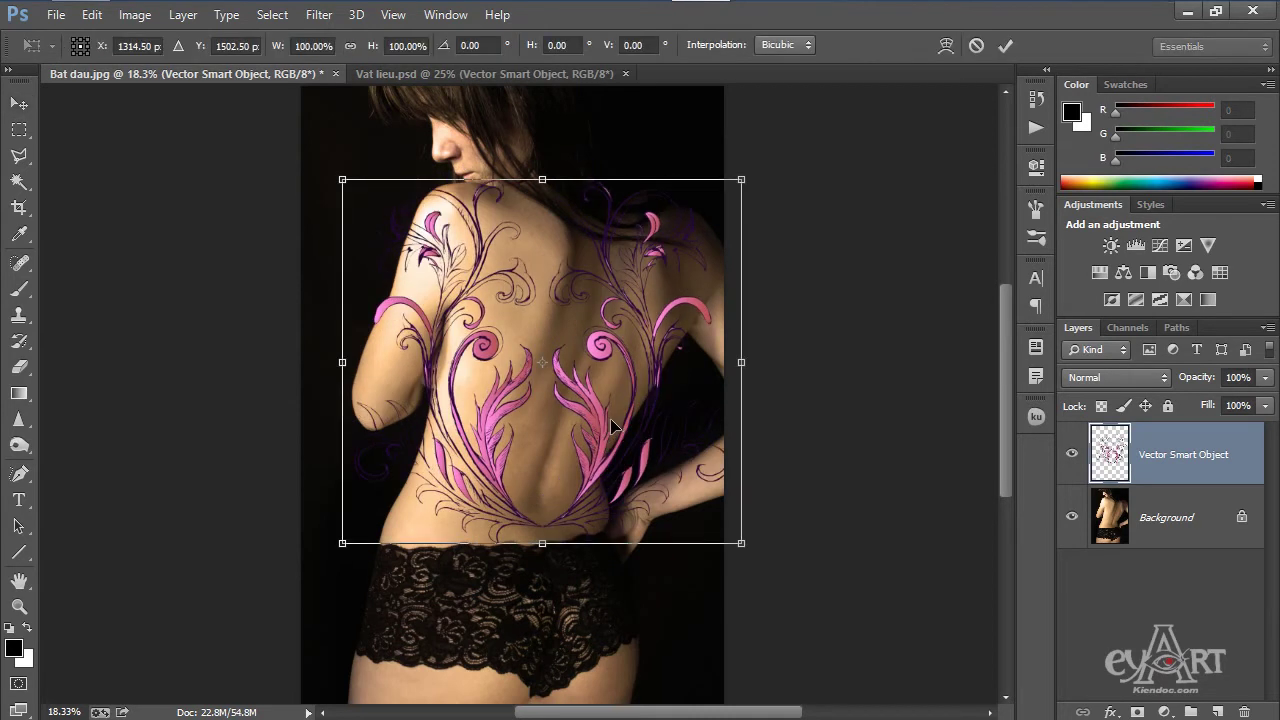
pyautogui.moveTo(749, 180); pyautogui.dragTo(700, 265)
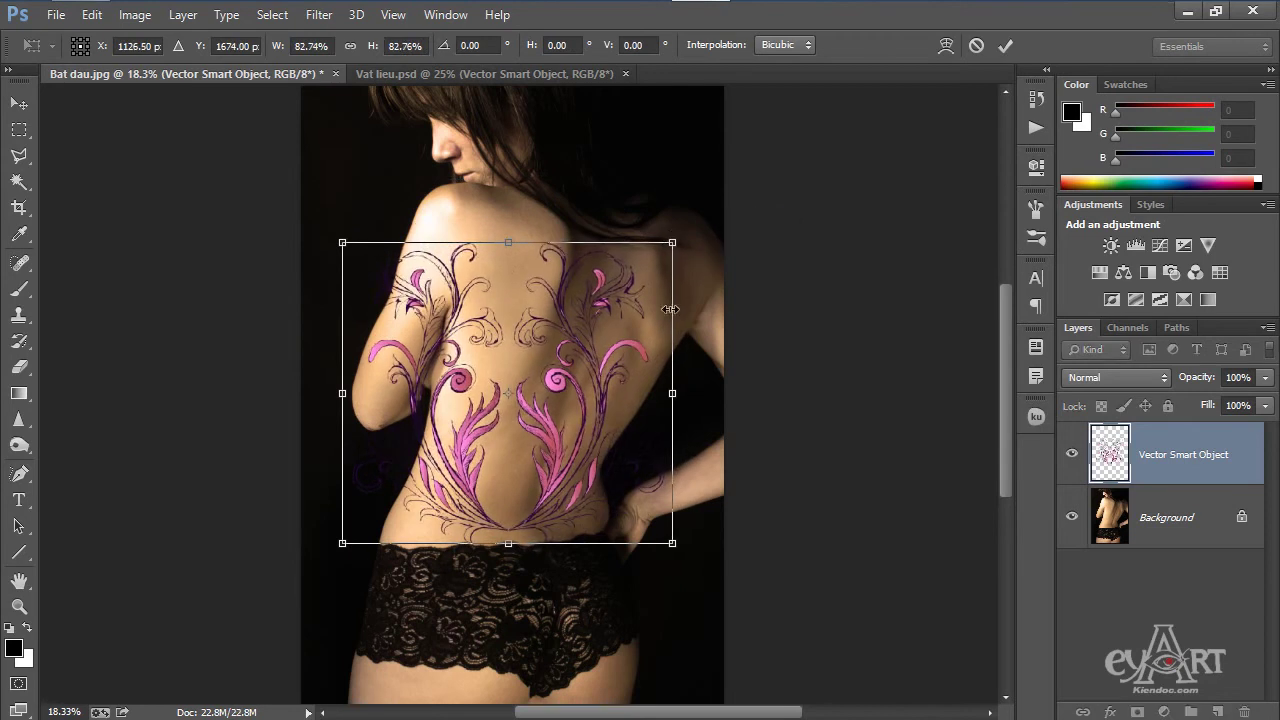
pyautogui.moveTo(547, 443); pyautogui.dragTo(595, 447)
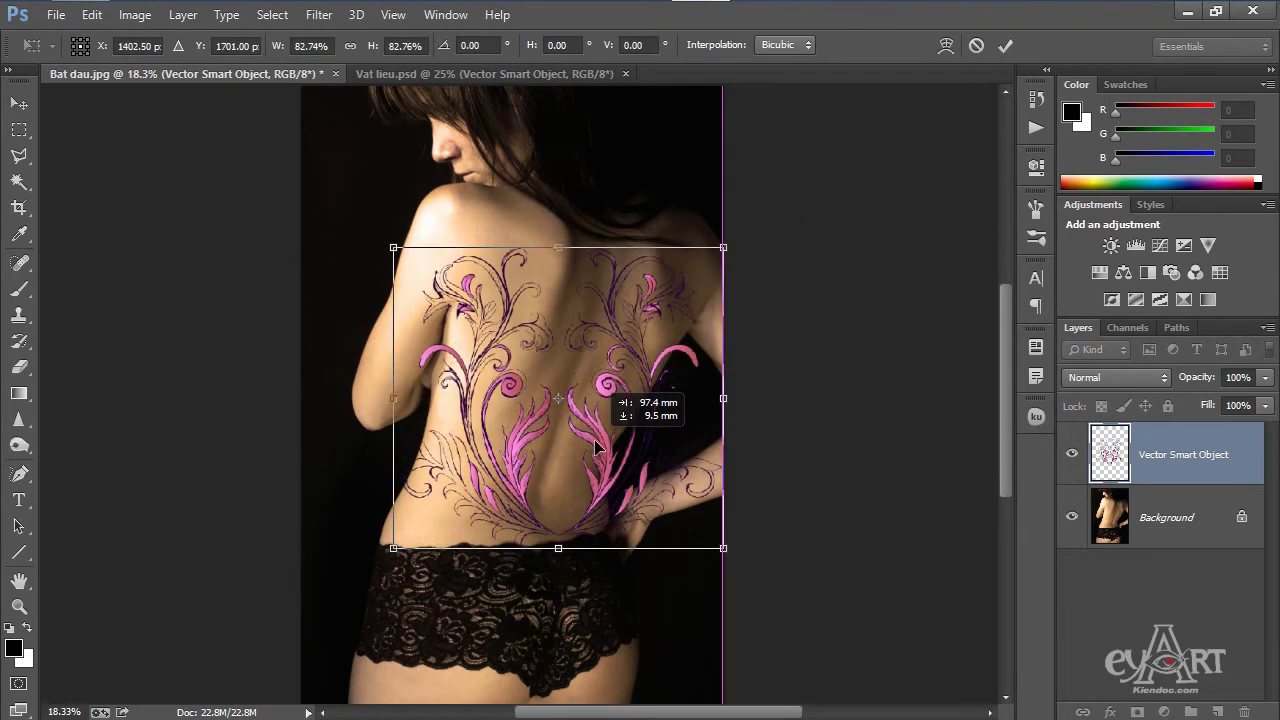
pyautogui.moveTo(747, 231); pyautogui.dragTo(791, 277)
pyautogui.moveTo(596, 458)
pyautogui.mouseDown()
pyautogui.moveTo(617, 456)
pyautogui.moveTo(606, 455)
pyautogui.mouseUp()
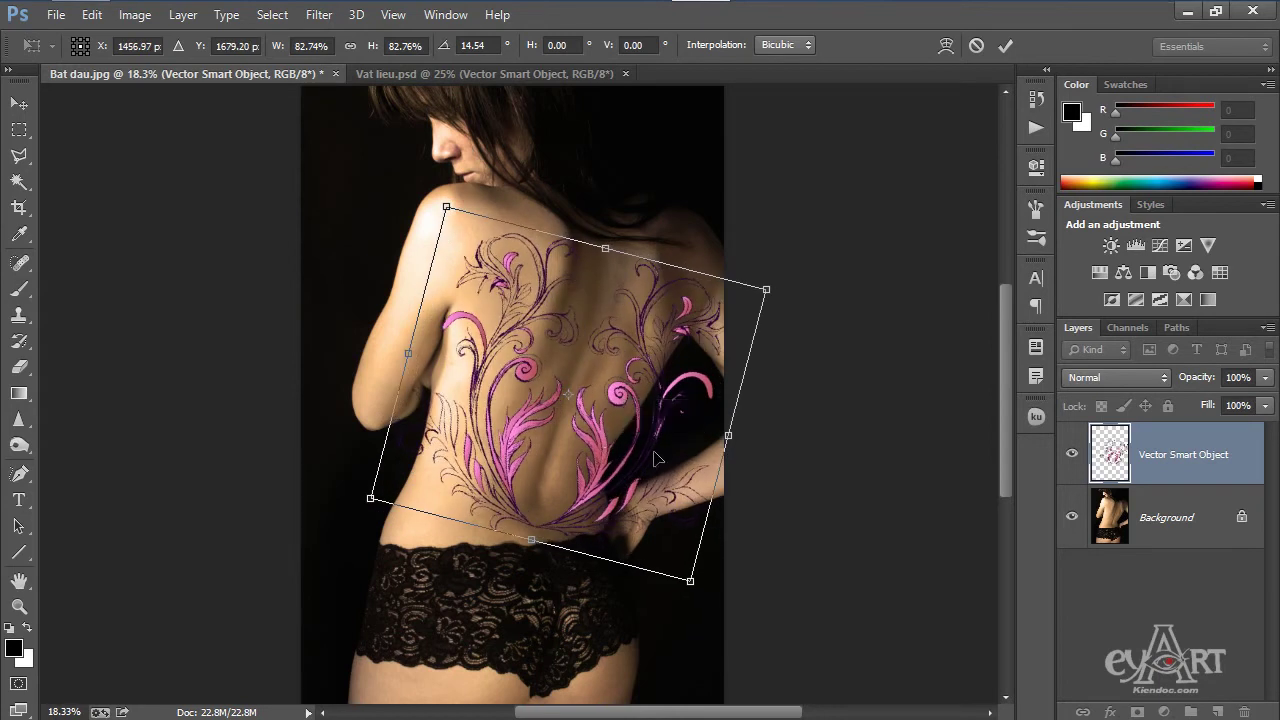
pyautogui.press('Return')
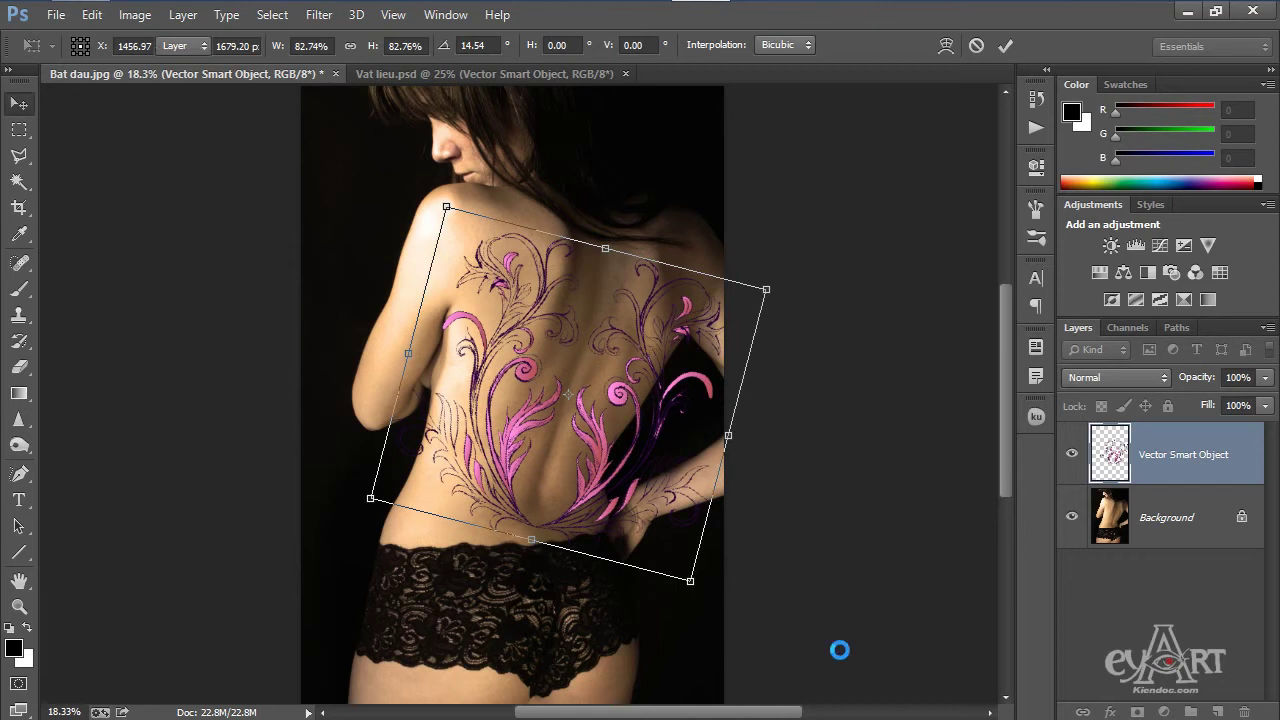
# Copy the narrow ornament from Vat lieu.psd into Bat dau.jpg near the bent arm and scale it to about 51%.
pyautogui.click(548, 79)
pyautogui.moveTo(740, 293); pyautogui.dragTo(392, 352)
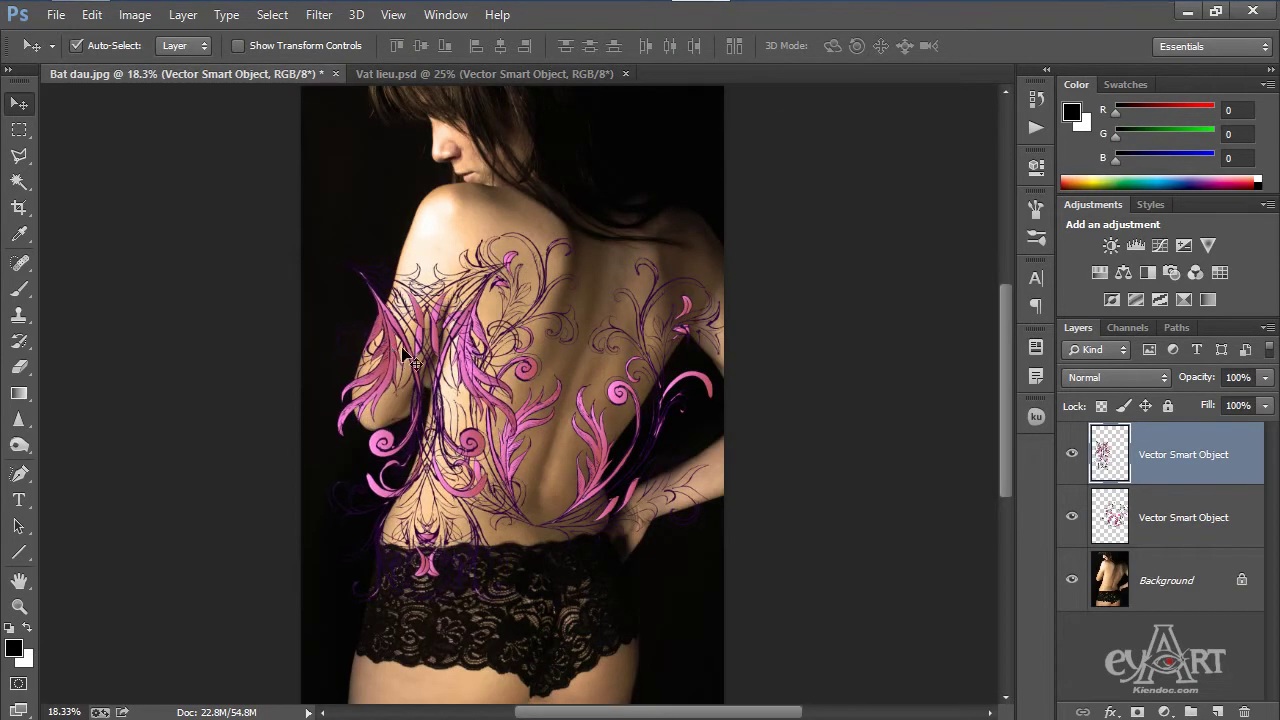
pyautogui.hotkey('ctrl', 't')
pyautogui.moveTo(531, 249); pyautogui.dragTo(431, 424)
# Flip the narrow ornament vertically, scale it to about 40% and rotate it to follow the upper arm.
pyautogui.rightClick(393, 470)
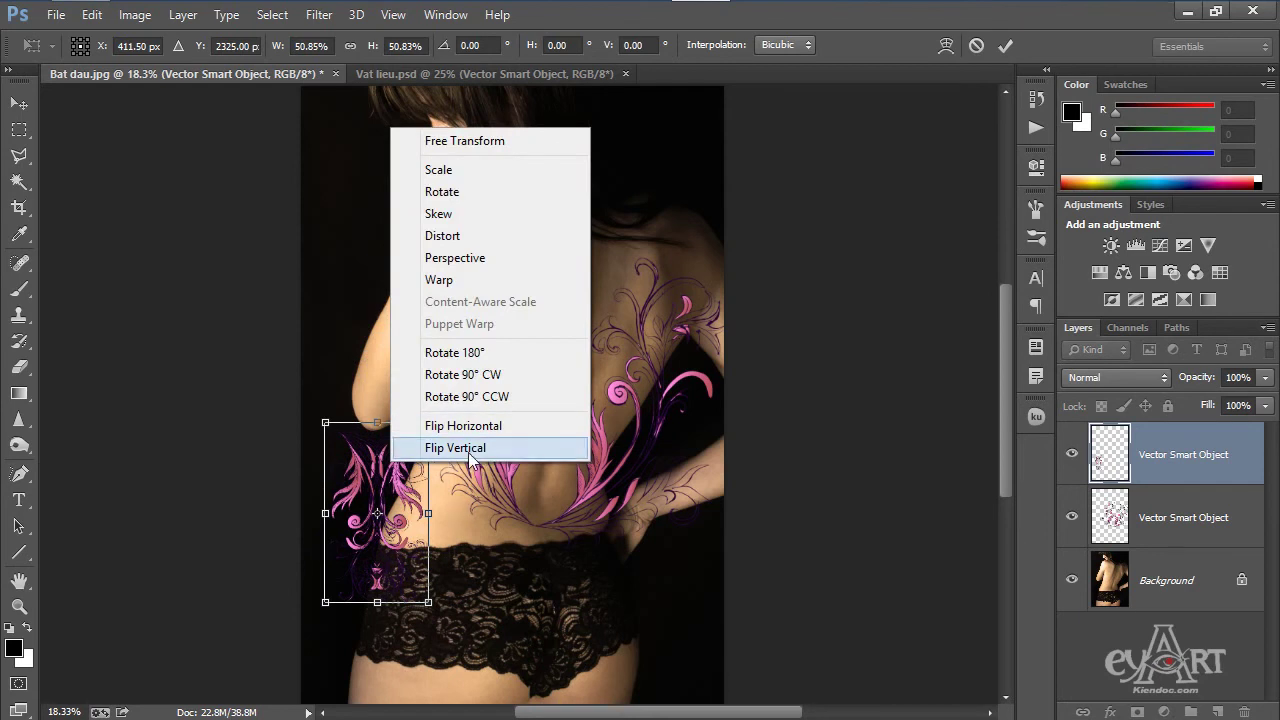
pyautogui.click(428, 447)
pyautogui.moveTo(398, 451); pyautogui.dragTo(411, 291)
pyautogui.moveTo(463, 249); pyautogui.dragTo(436, 315)
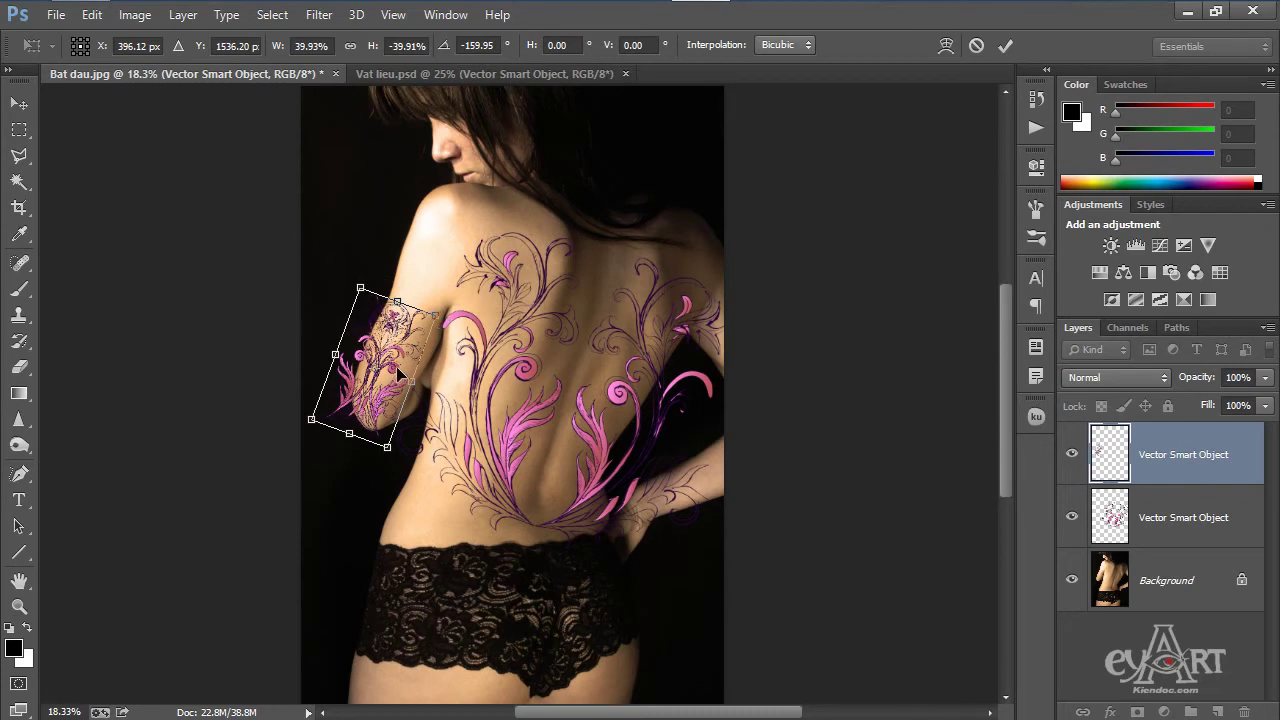
pyautogui.moveTo(393, 357); pyautogui.dragTo(411, 357)
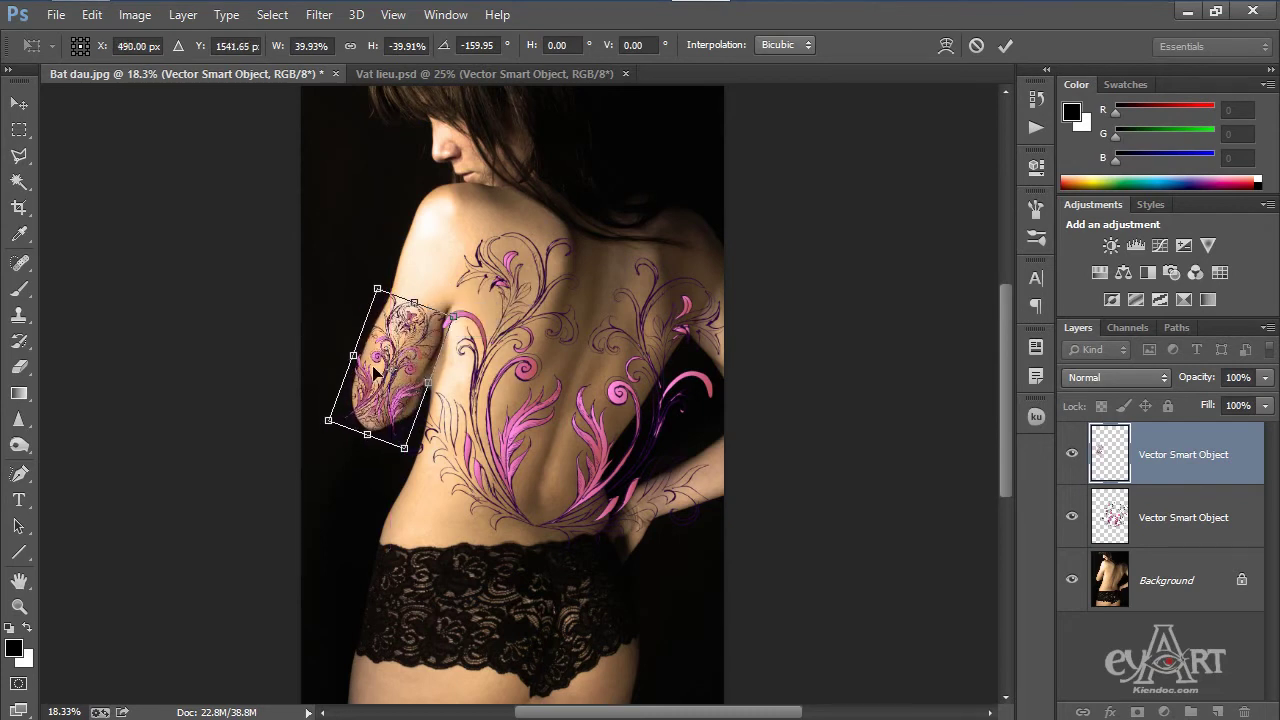
# Fine-tune the arm ornament's position and size so it covers the arm above the elbow, and apply the transform.
pyautogui.scroll(5, 375, 388)
pyautogui.moveTo(398, 322); pyautogui.dragTo(395, 292)
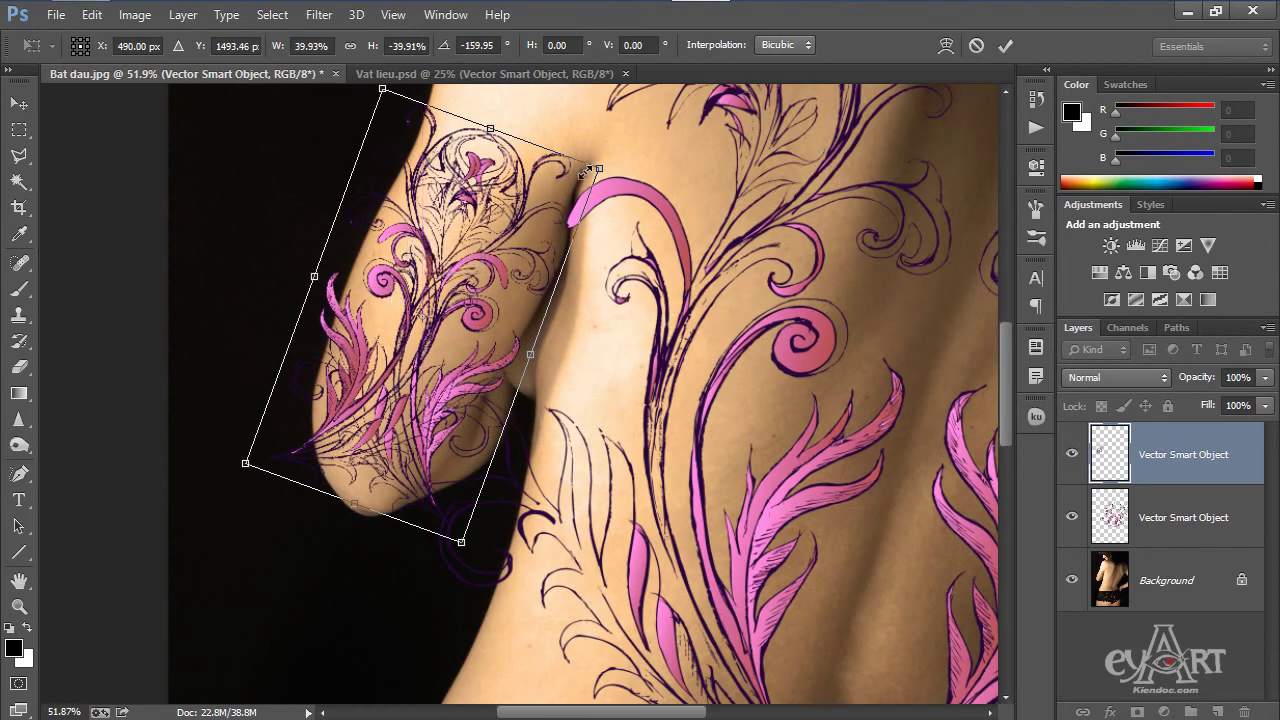
pyautogui.moveTo(597, 170); pyautogui.dragTo(590, 176)
pyautogui.moveTo(440, 297); pyautogui.dragTo(450, 295)
pyautogui.scroll(-2, 450, 295)
pyautogui.hotkey('alt', 'space')
pyautogui.press('Escape')
pyautogui.press('Return')
pyautogui.scroll(-2, 438, 310)
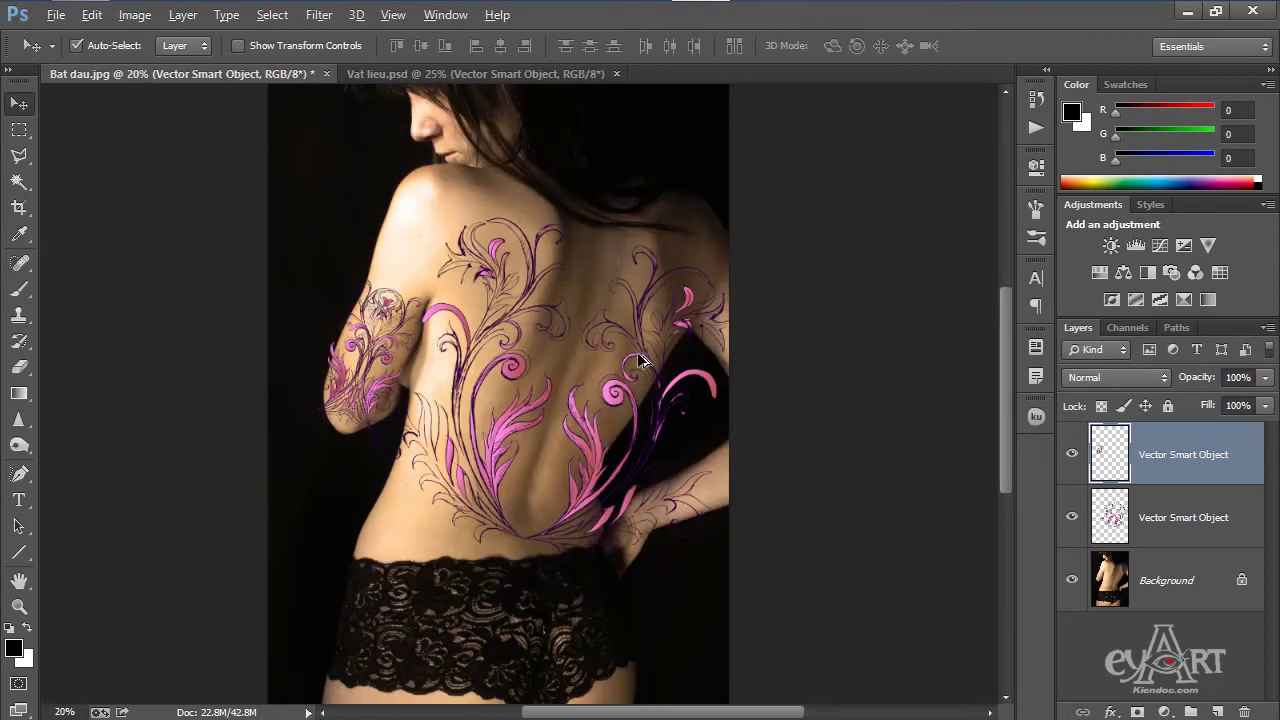
# Scale the back ornament down slightly, nudge it back into place and rotate it a little to align with the spine.
pyautogui.click(612, 400)
pyautogui.hotkey('ctrl', 't')
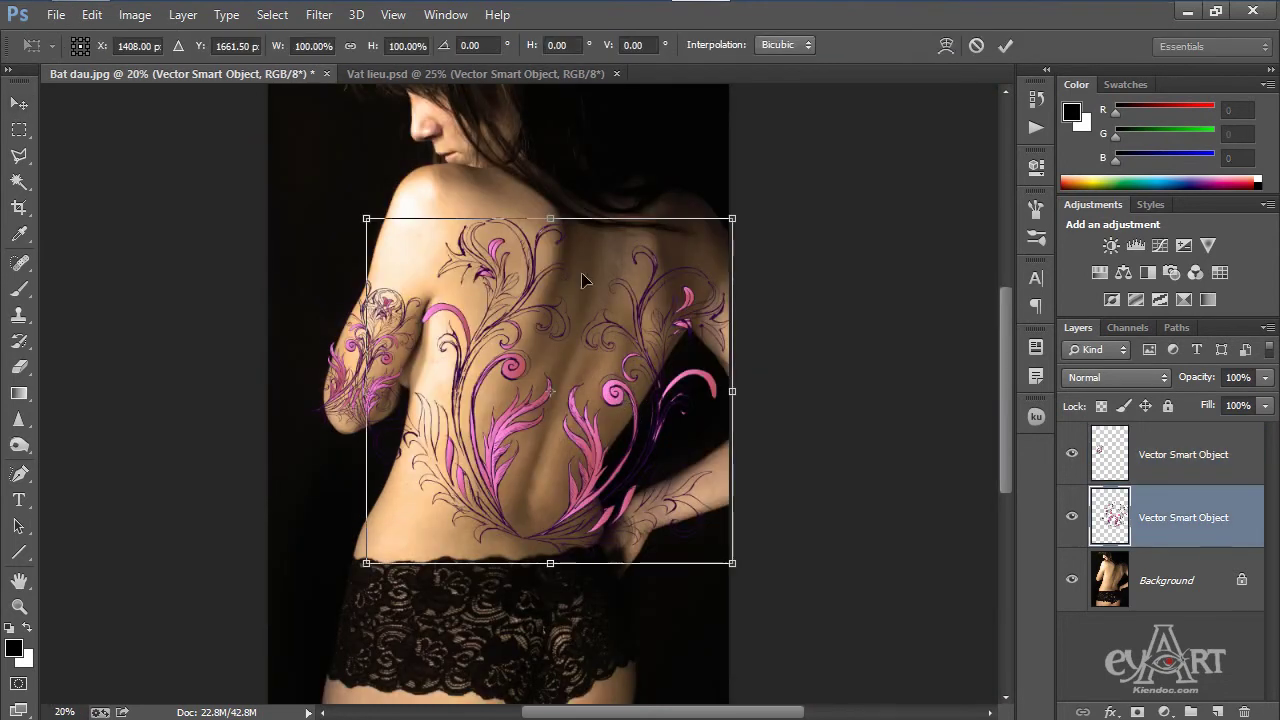
pyautogui.moveTo(735, 215); pyautogui.dragTo(722, 228)
pyautogui.press('Return')
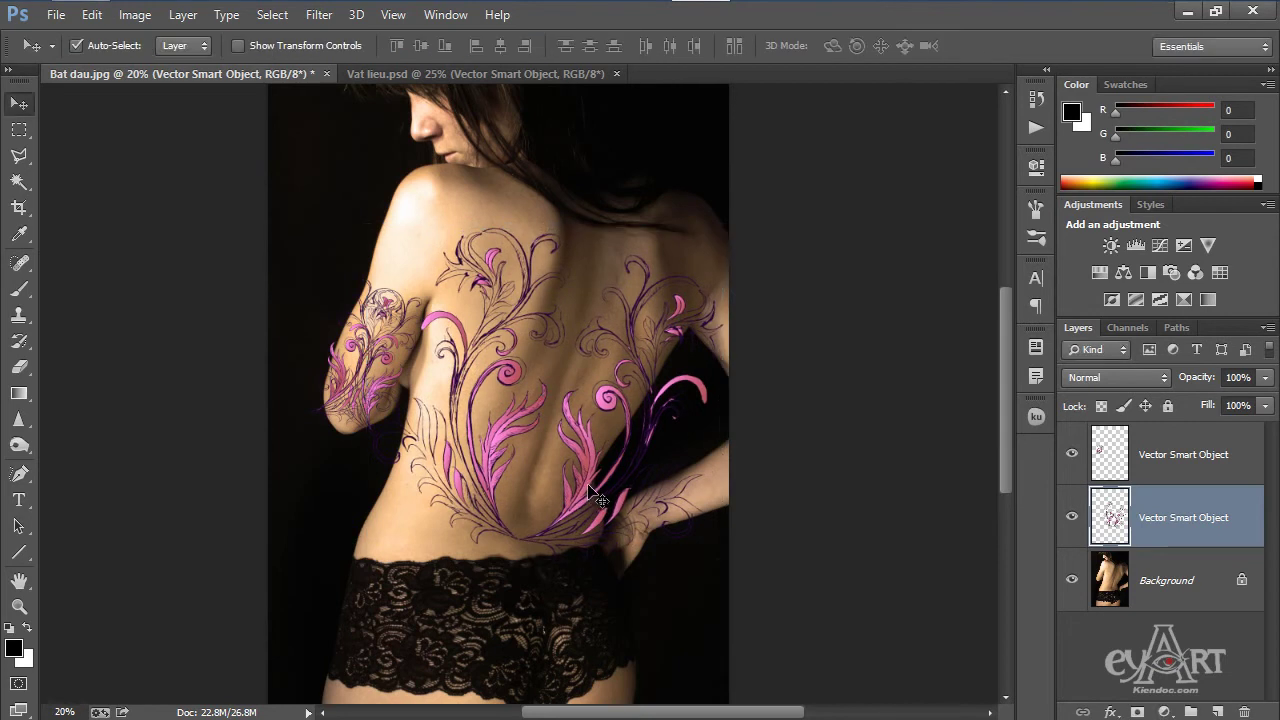
pyautogui.moveTo(590, 492)
pyautogui.mouseDown()
pyautogui.moveTo(579, 490)
pyautogui.moveTo(591, 487)
pyautogui.mouseUp()
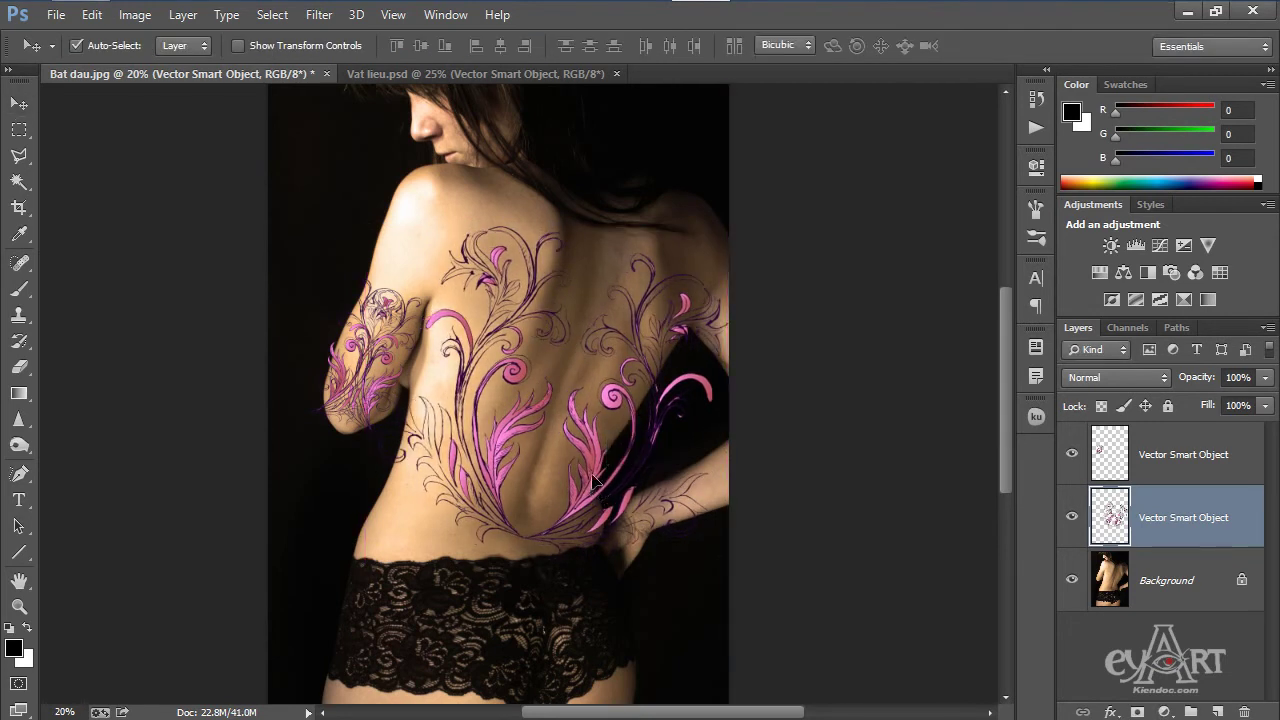
pyautogui.hotkey('ctrl', 't')
pyautogui.moveTo(745, 220); pyautogui.dragTo(744, 215)
pyautogui.press('Return')
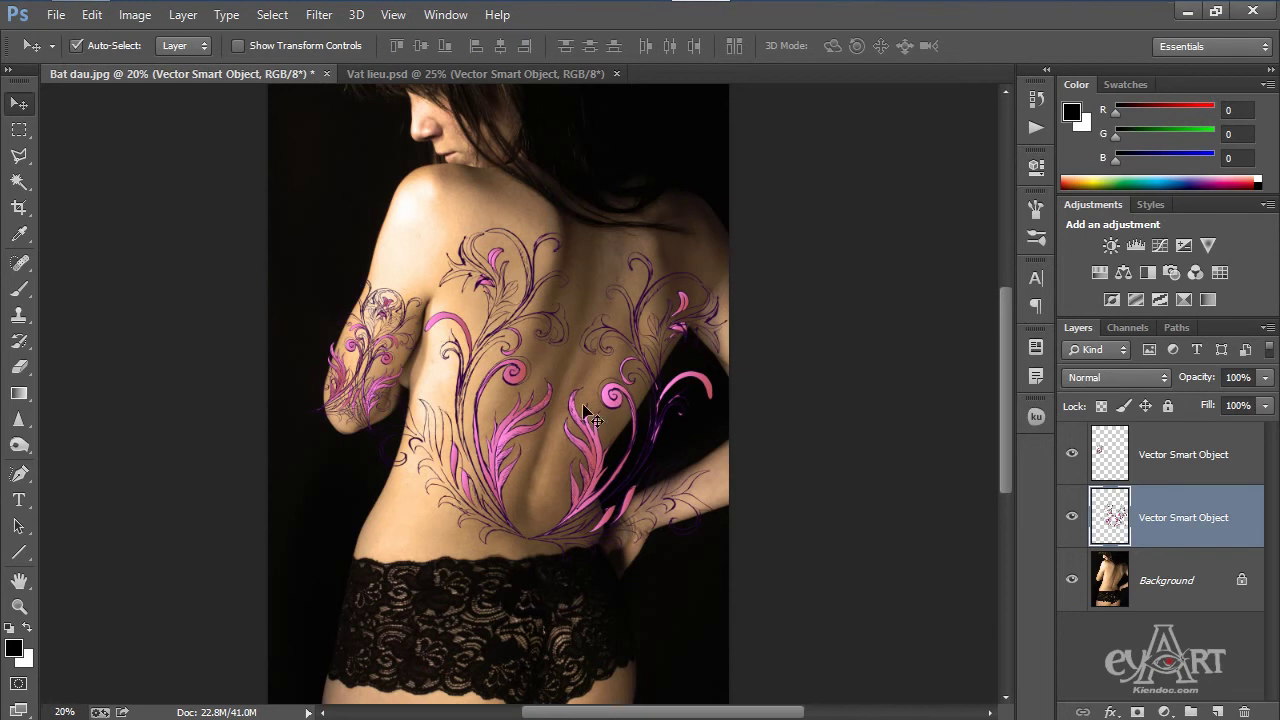
# Open the Liquify filter on the back ornament and set its backdrop to use only the Background layer.
pyautogui.scroll(2, 705, 437)
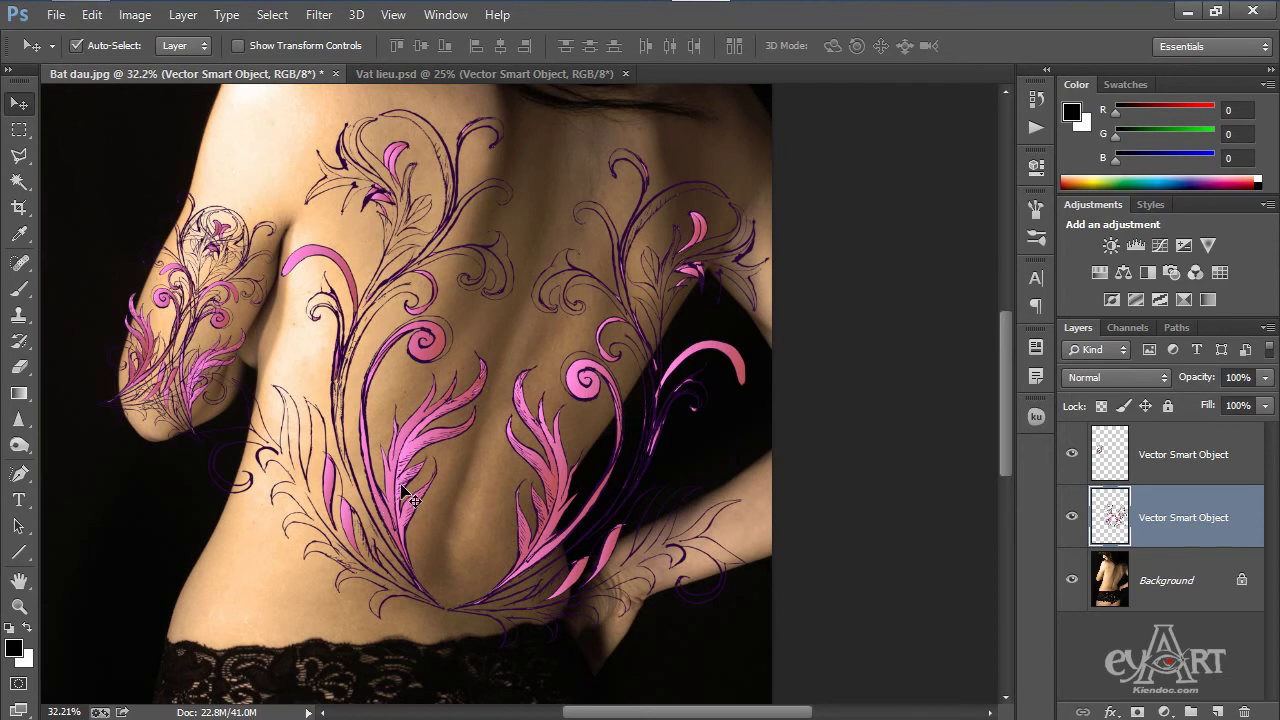
pyautogui.click(319, 15)
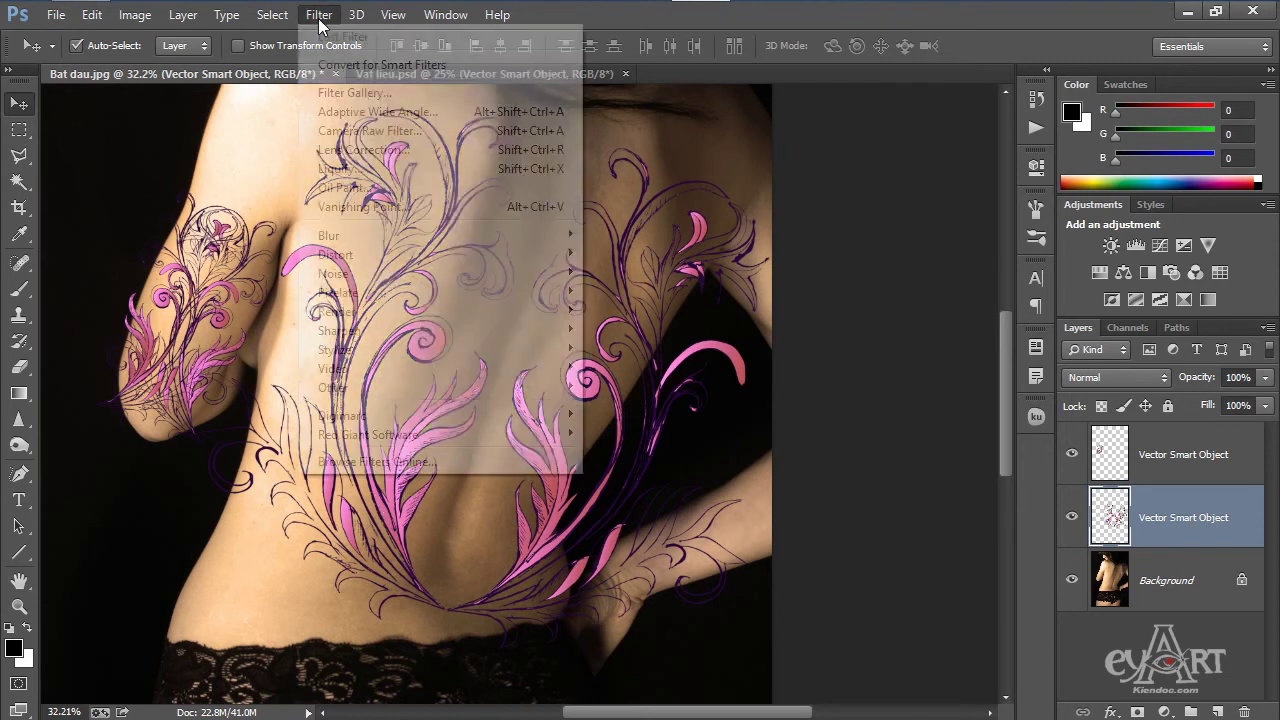
pyautogui.click(358, 172)
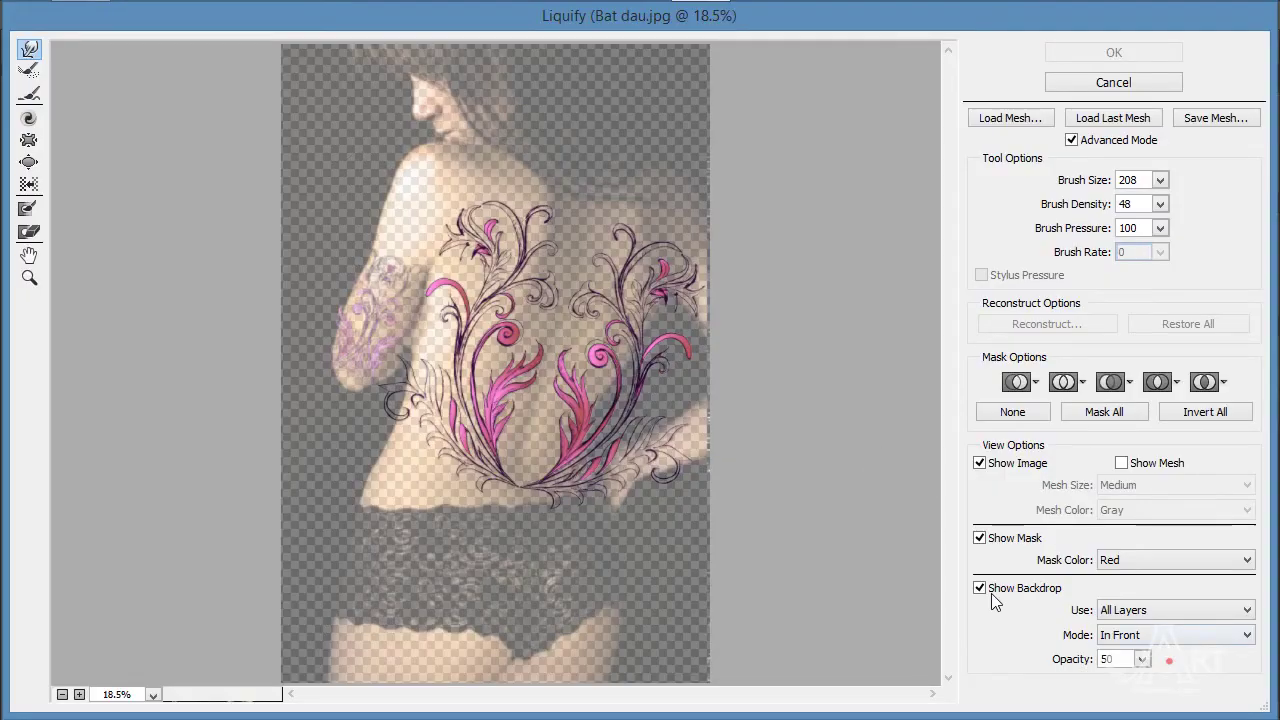
pyautogui.click(1139, 611)
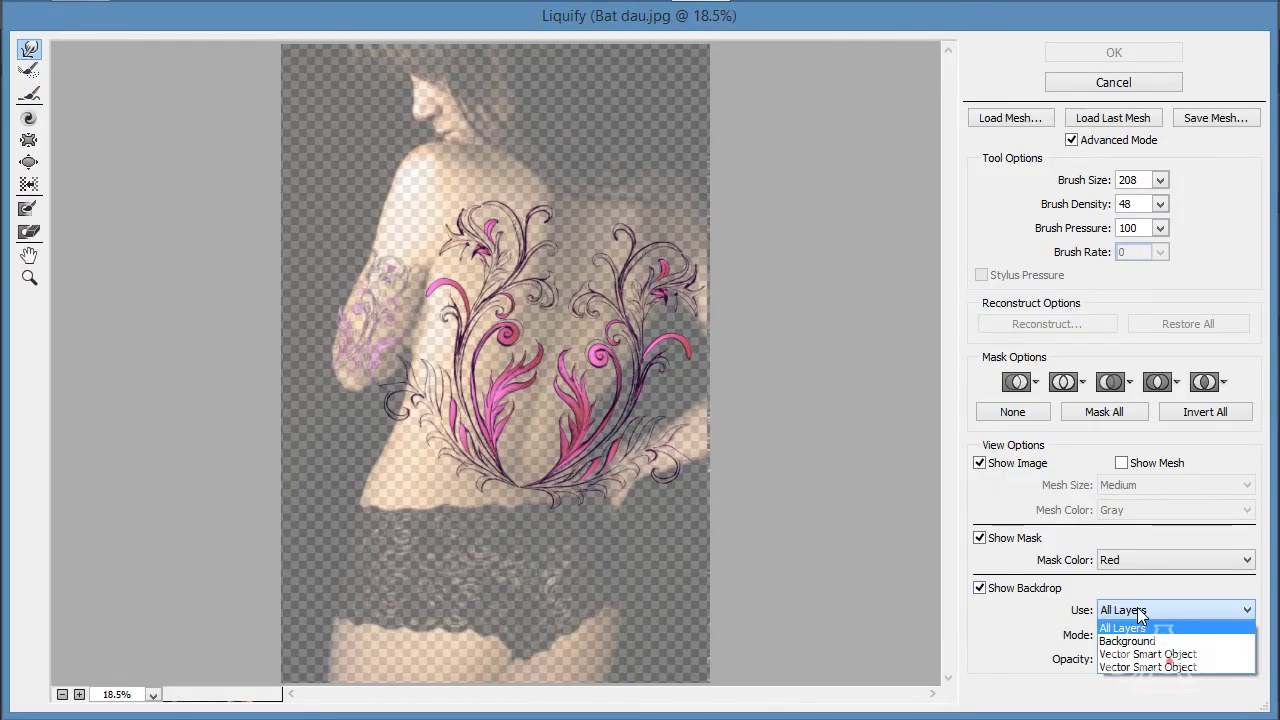
pyautogui.click(1127, 641)
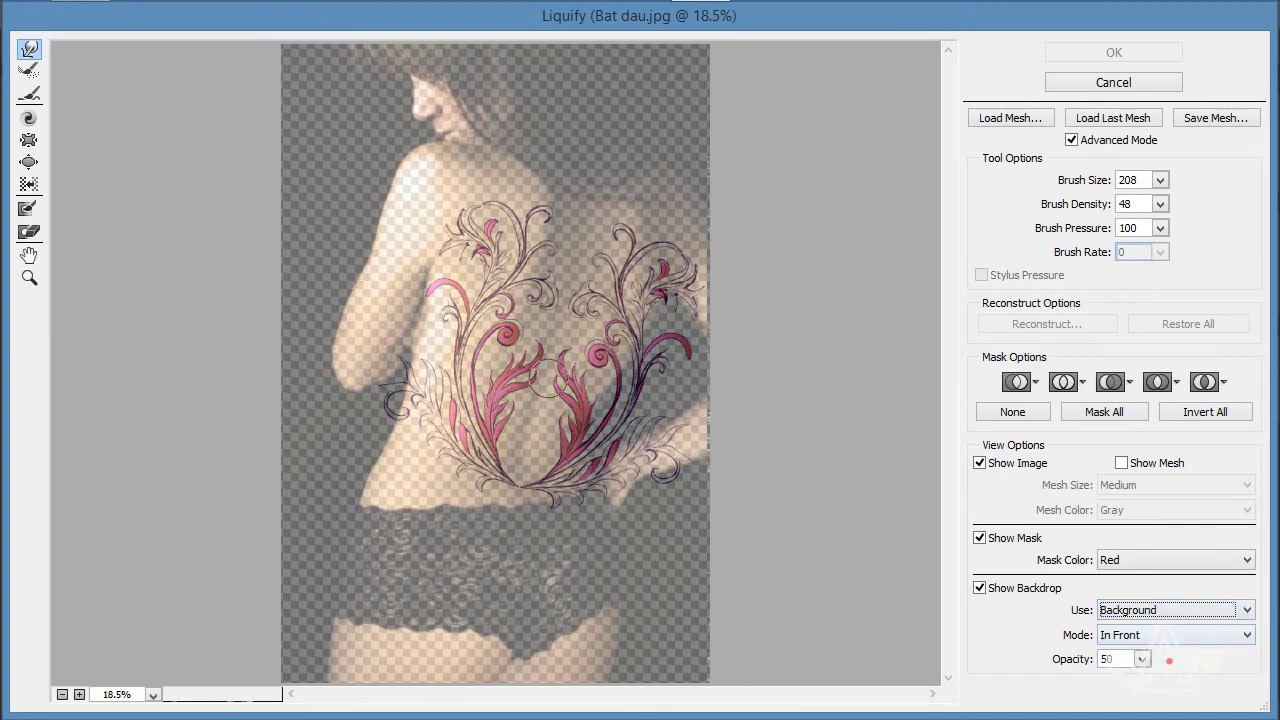
# With the Forward Warp tool at brush size 761, push the ornament's lower stems beside the hand inward toward the spine.
pyautogui.click(79, 694)
pyautogui.click(79, 694)
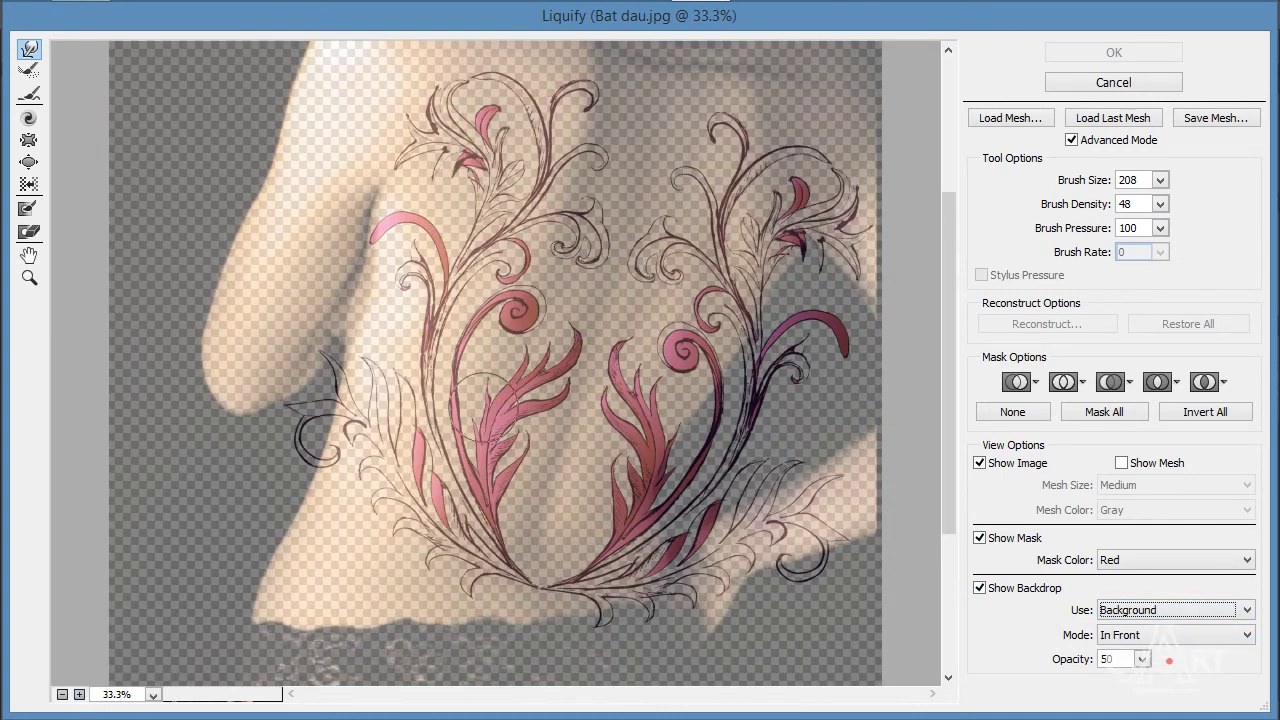
pyautogui.click(29, 255)
pyautogui.moveTo(570, 268)
pyautogui.mouseDown()
pyautogui.moveTo(500, 290)
pyautogui.moveTo(416, 283)
pyautogui.moveTo(406, 268)
pyautogui.mouseUp()
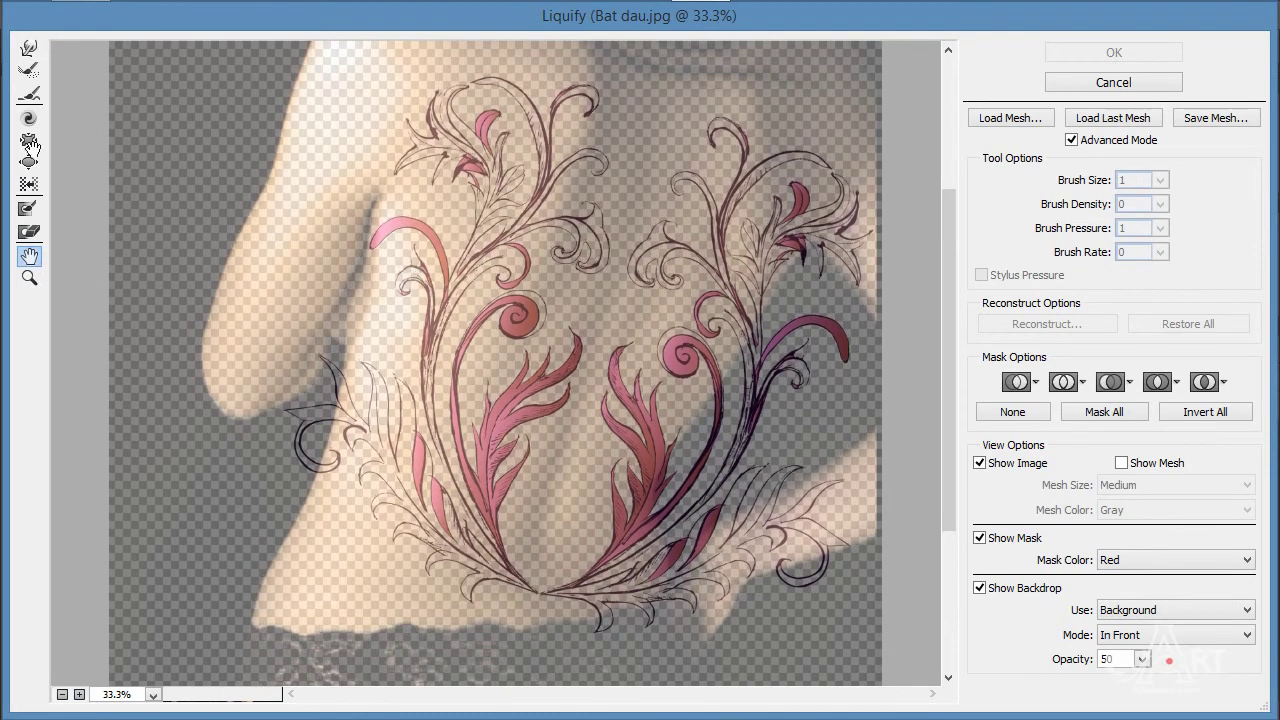
pyautogui.click(29, 48)
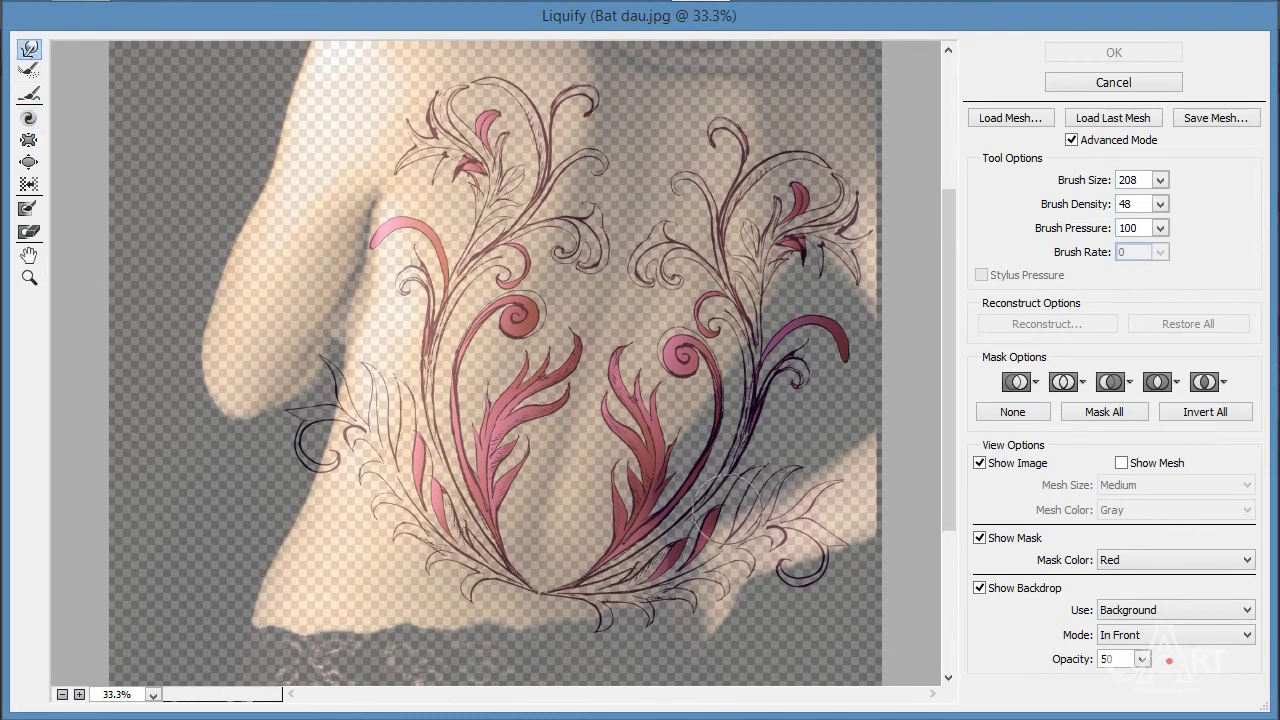
pyautogui.click(1160, 180)
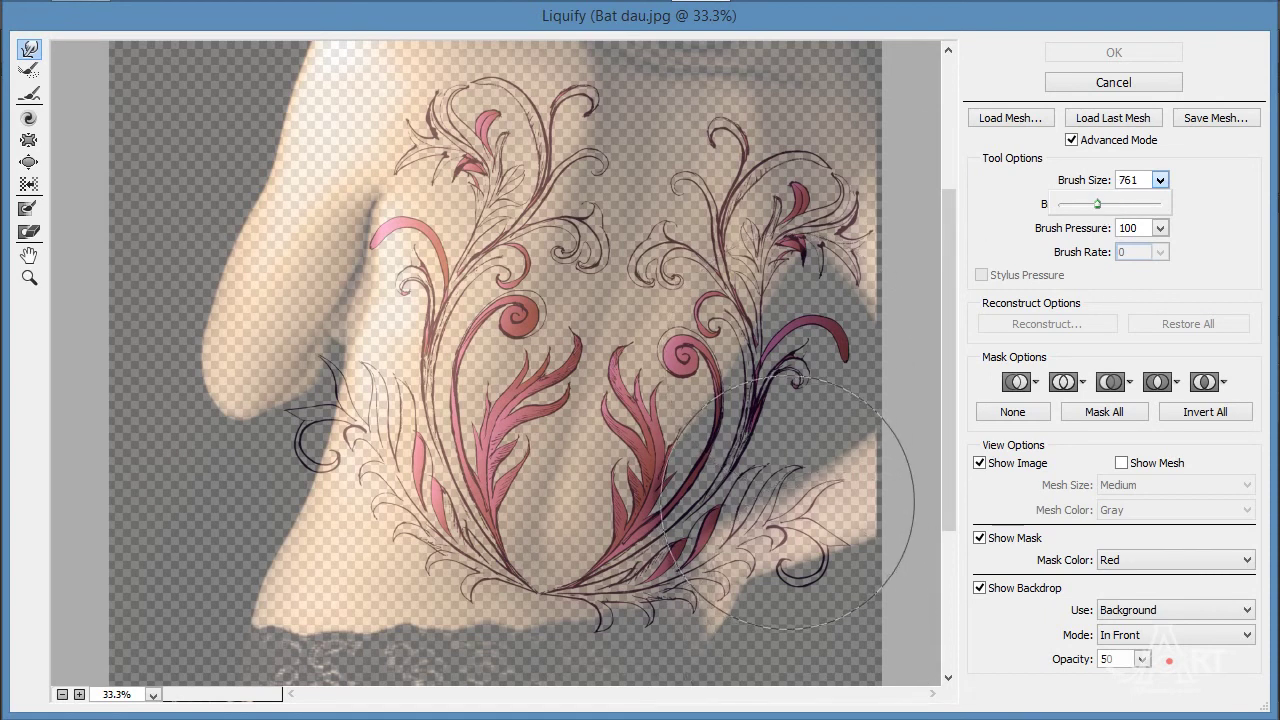
pyautogui.click(816, 530)
pyautogui.moveTo(816, 530); pyautogui.dragTo(793, 522)
pyautogui.moveTo(712, 515); pyautogui.dragTo(681, 502)
pyautogui.moveTo(750, 478); pyautogui.dragTo(732, 466)
pyautogui.moveTo(838, 341); pyautogui.dragTo(818, 341)
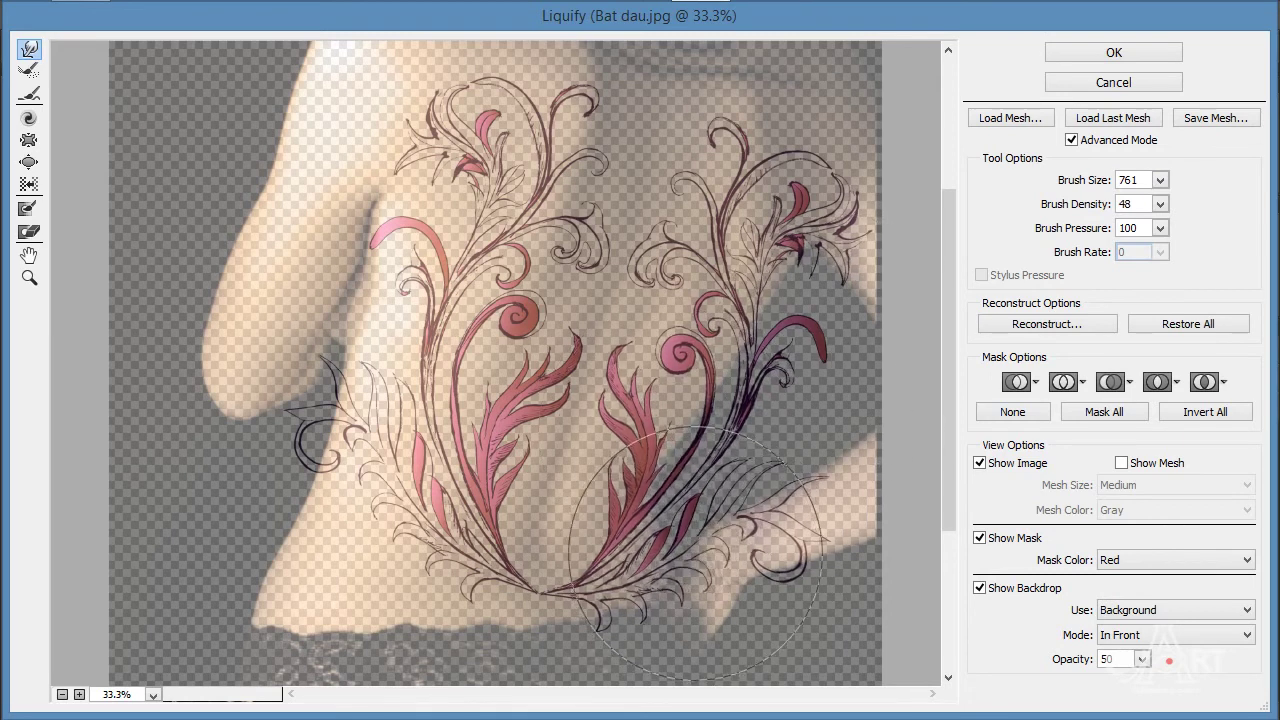
# Warp the ornament's right half further inward, from the upper flower to the lower leaves, to follow the back's contour.
pyautogui.moveTo(848, 525); pyautogui.dragTo(830, 519)
pyautogui.moveTo(830, 400); pyautogui.dragTo(812, 386)
pyautogui.moveTo(750, 250); pyautogui.dragTo(735, 242)
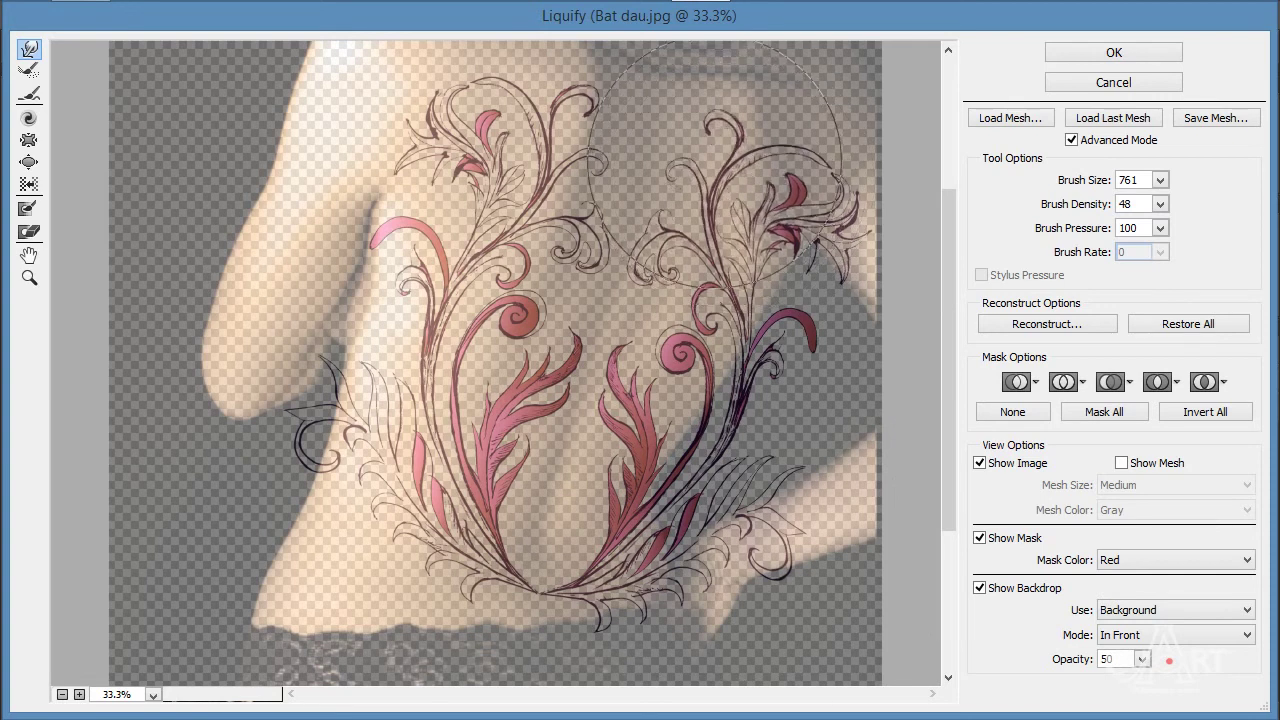
pyautogui.moveTo(715, 163); pyautogui.dragTo(790, 232)
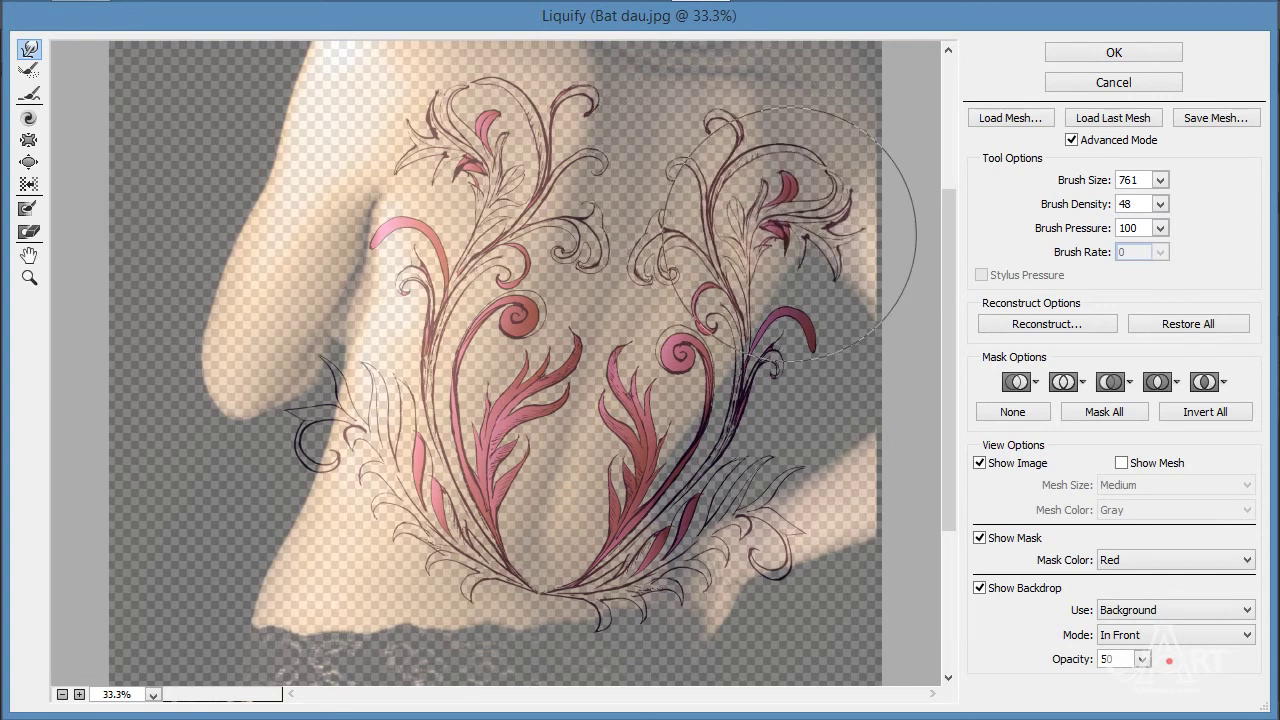
pyautogui.moveTo(700, 372); pyautogui.dragTo(681, 363)
pyautogui.moveTo(727, 478); pyautogui.dragTo(714, 470)
pyautogui.moveTo(772, 268); pyautogui.dragTo(760, 260)
pyautogui.moveTo(867, 290)
pyautogui.mouseDown()
pyautogui.moveTo(892, 216)
pyautogui.moveTo(877, 200)
pyautogui.moveTo(892, 203)
pyautogui.moveTo(867, 194)
pyautogui.moveTo(680, 340)
pyautogui.moveTo(708, 400)
pyautogui.moveTo(687, 405)
pyautogui.moveTo(797, 342)
pyautogui.moveTo(875, 337)
pyautogui.moveTo(799, 342)
pyautogui.moveTo(742, 375)
pyautogui.moveTo(710, 355)
pyautogui.moveTo(785, 348)
pyautogui.mouseUp()
# Reduce the brush size to 235 and tuck the curls at the ornament's outer edges inward, undoing the last push beside the hand.
pyautogui.click(1160, 204)
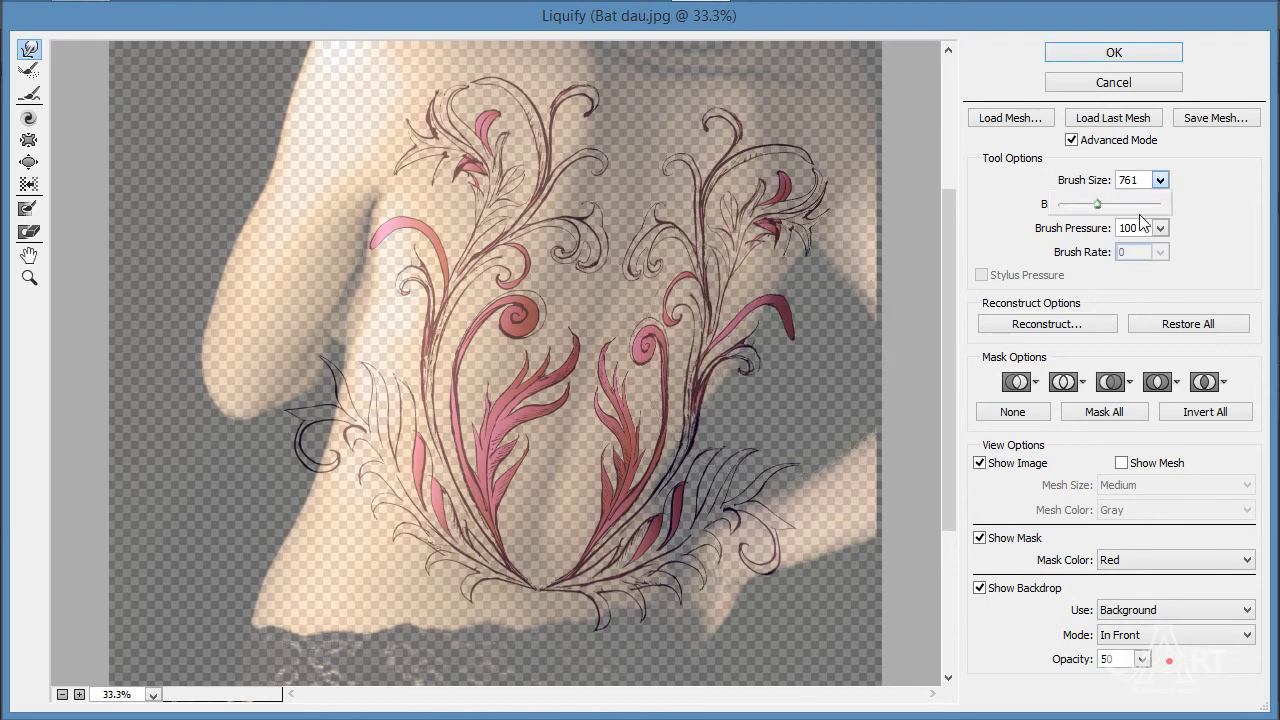
pyautogui.moveTo(1098, 205); pyautogui.dragTo(1085, 205)
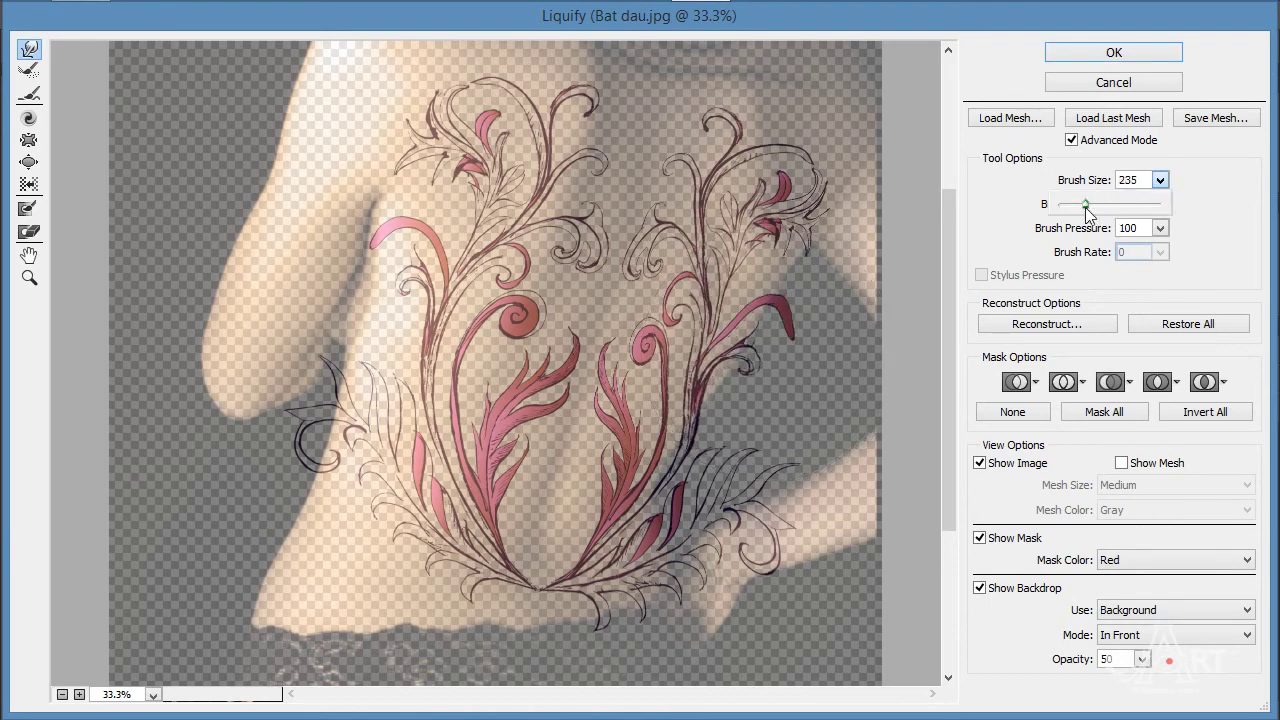
pyautogui.click(715, 374)
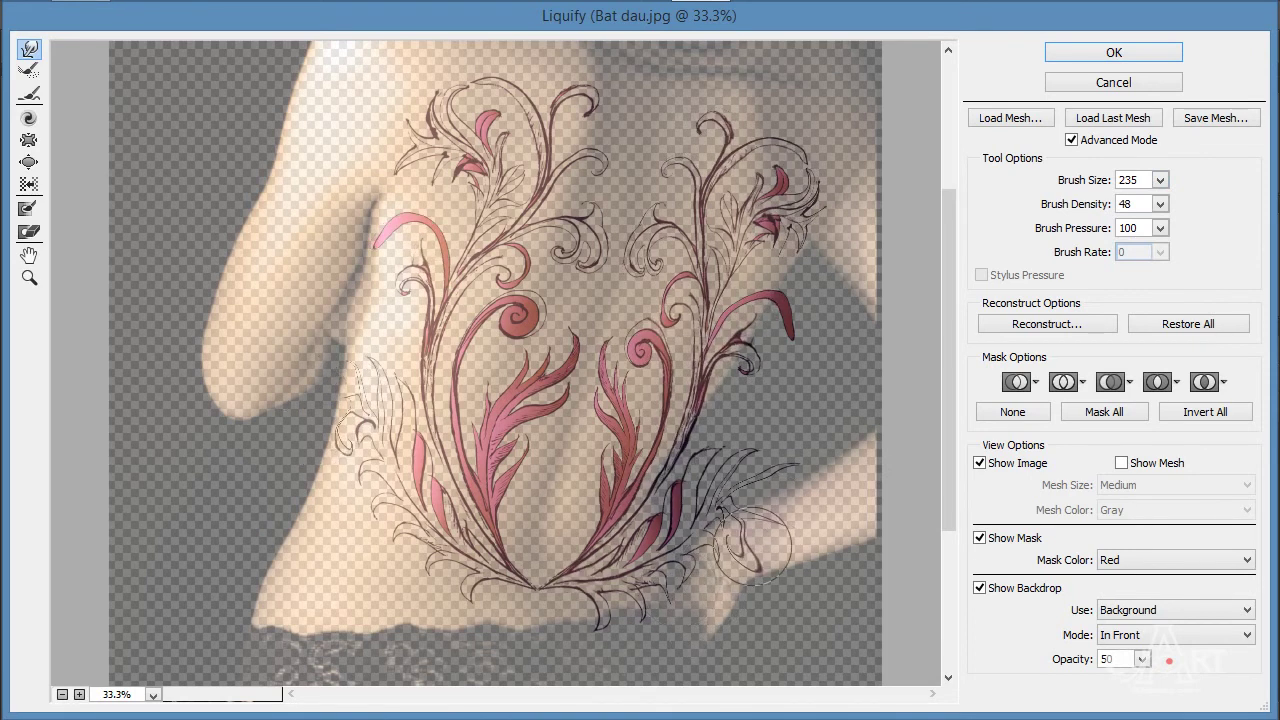
pyautogui.moveTo(752, 545)
pyautogui.mouseDown()
pyautogui.moveTo(719, 496)
pyautogui.moveTo(707, 528)
pyautogui.moveTo(722, 474)
pyautogui.moveTo(654, 556)
pyautogui.moveTo(689, 496)
pyautogui.moveTo(641, 536)
pyautogui.moveTo(709, 506)
pyautogui.moveTo(679, 511)
pyautogui.moveTo(762, 444)
pyautogui.moveTo(722, 511)
pyautogui.moveTo(761, 534)
pyautogui.moveTo(725, 513)
pyautogui.mouseUp()
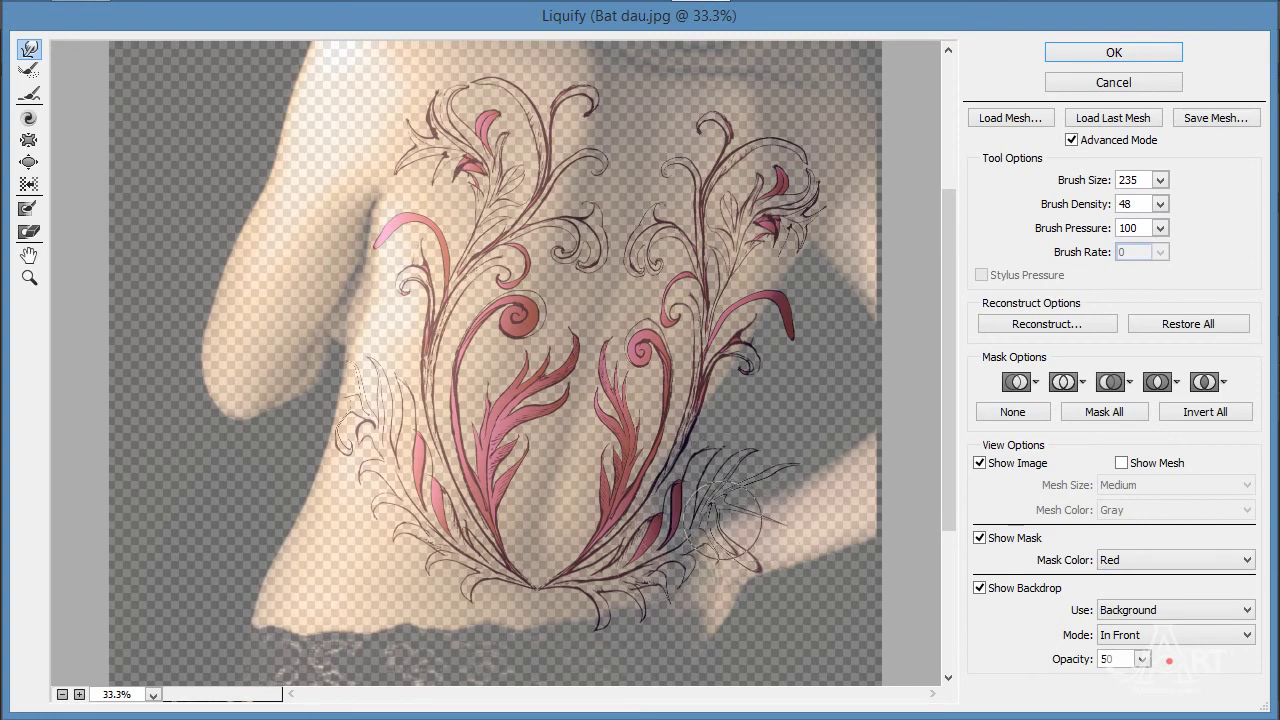
pyautogui.hotkey('ctrl', 'z')
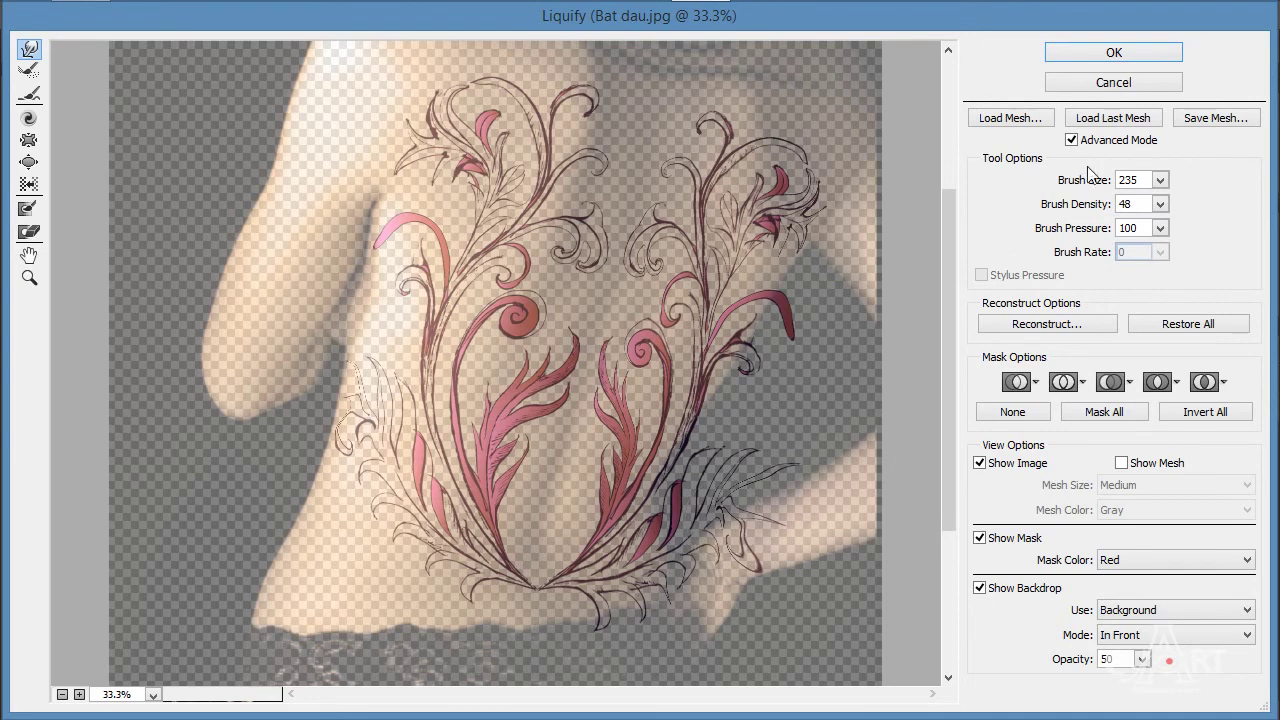
# Enlarge the brush to 824 and push the ornament's lower leaves and stems beside the hand inward to the waist.
pyautogui.click(1161, 183)
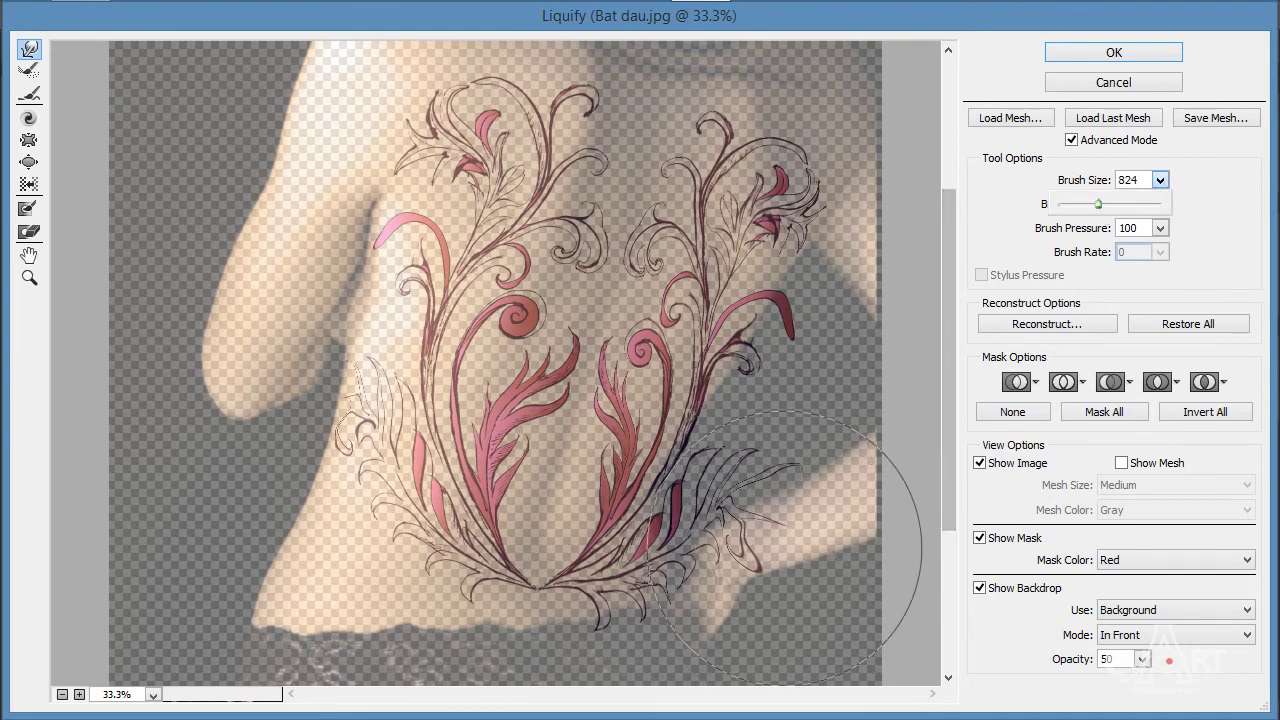
pyautogui.moveTo(819, 492)
pyautogui.mouseDown()
pyautogui.moveTo(805, 543)
pyautogui.moveTo(722, 568)
pyautogui.mouseUp()
pyautogui.moveTo(775, 456); pyautogui.dragTo(755, 463)
pyautogui.moveTo(725, 588)
pyautogui.mouseDown()
pyautogui.moveTo(687, 585)
pyautogui.moveTo(723, 558)
pyautogui.mouseUp()
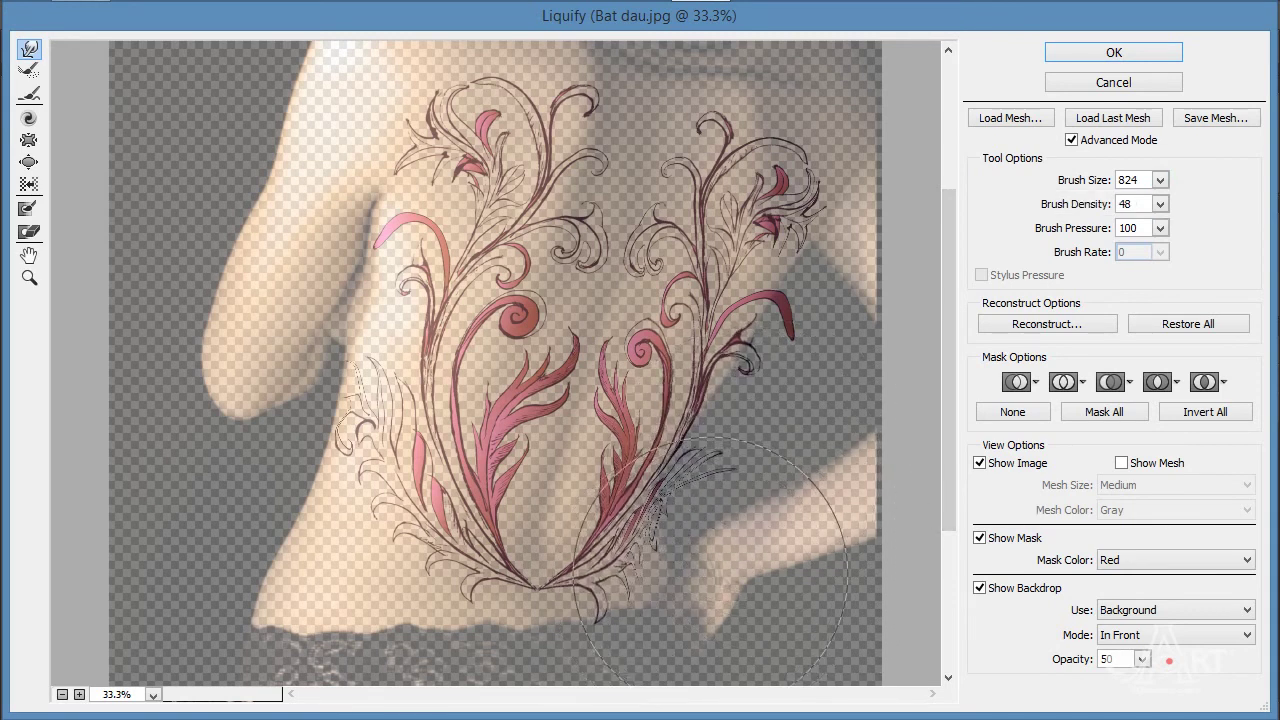
pyautogui.moveTo(760, 425); pyautogui.dragTo(744, 415)
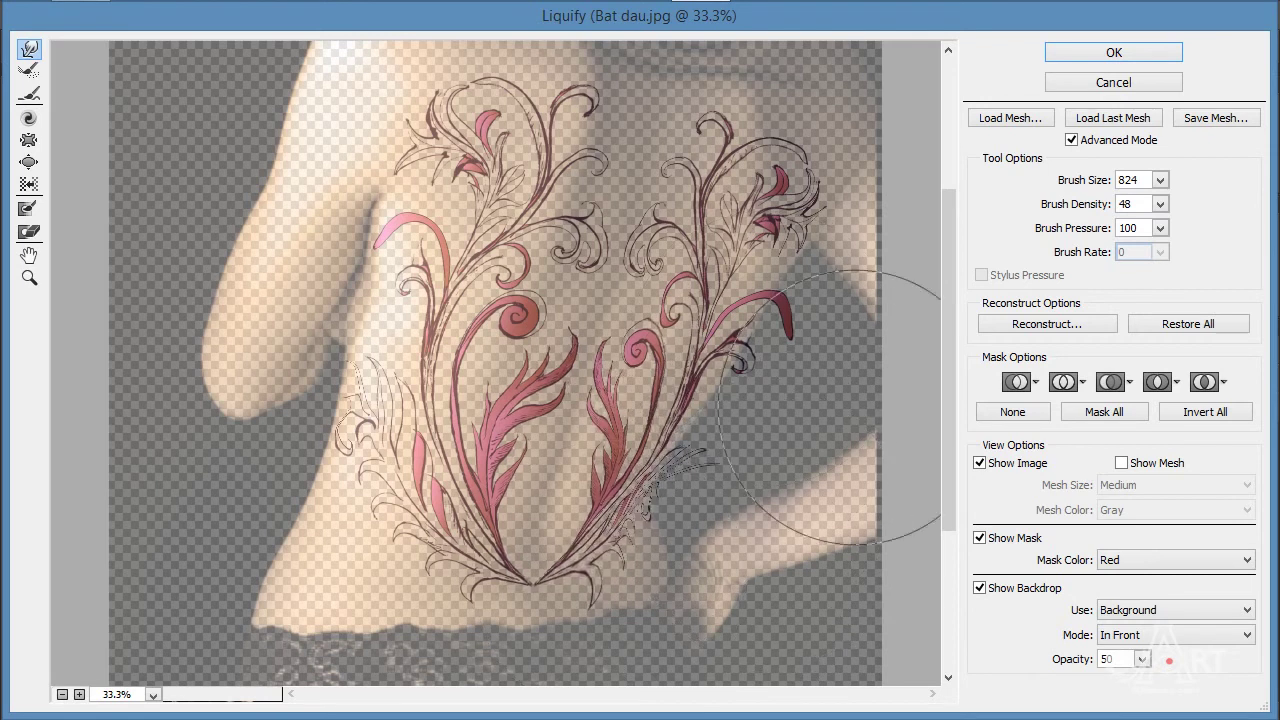
pyautogui.click(1160, 204)
pyautogui.moveTo(1078, 206); pyautogui.dragTo(1073, 206)
pyautogui.click(999, 209)
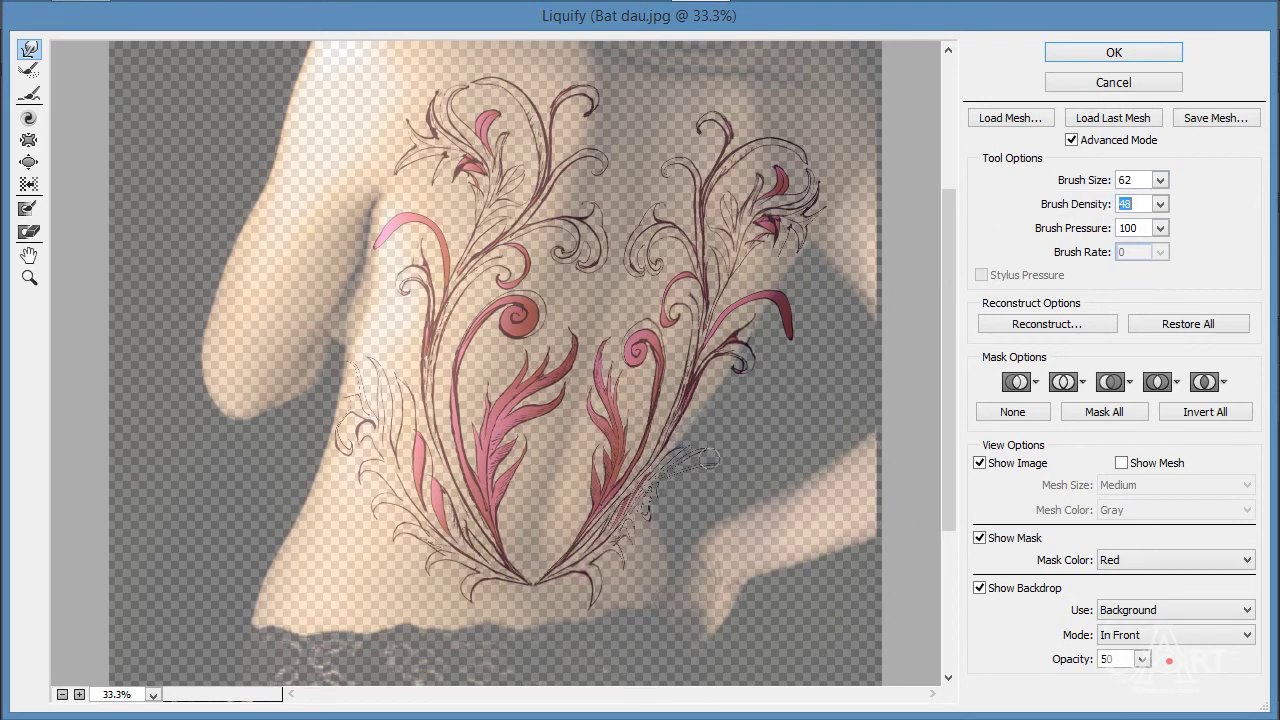
pyautogui.hotkey('ctrl', 'z')
# Set the brush size to 296 and push the leaf tips, pink curl and flower edge on the hand side inside the body outline.
pyautogui.press(']')
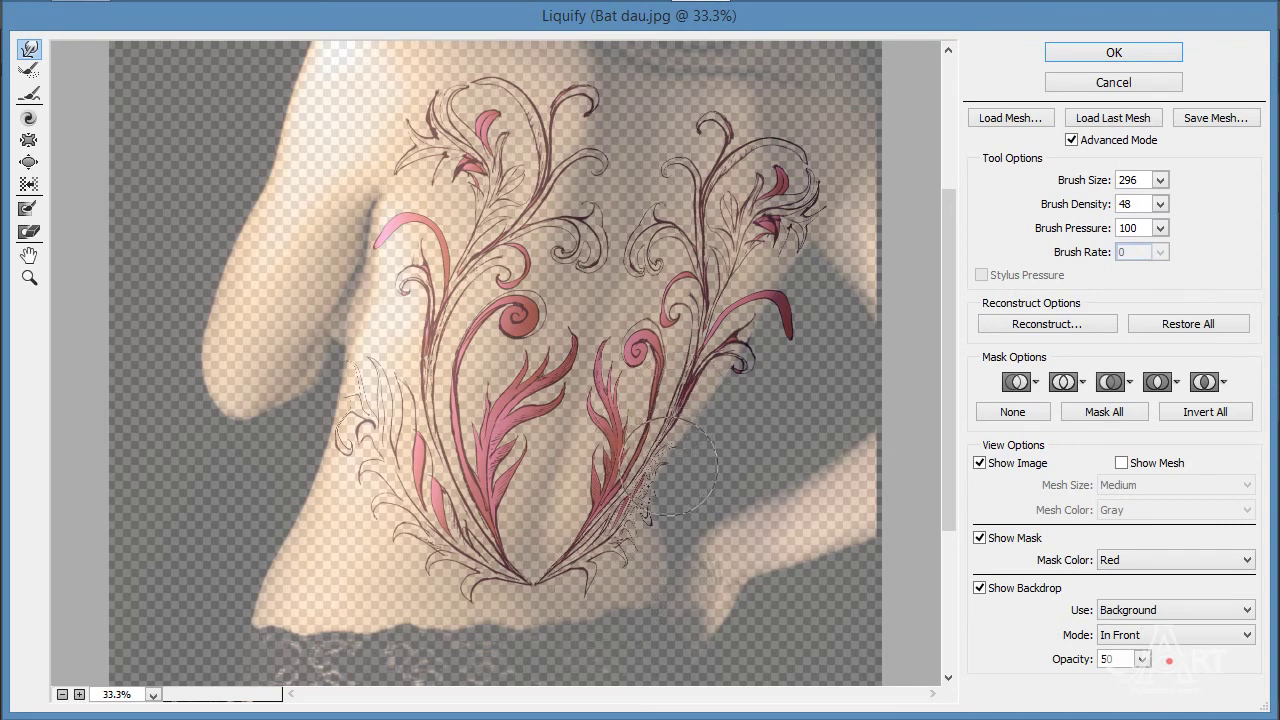
pyautogui.moveTo(818, 310); pyautogui.dragTo(756, 284)
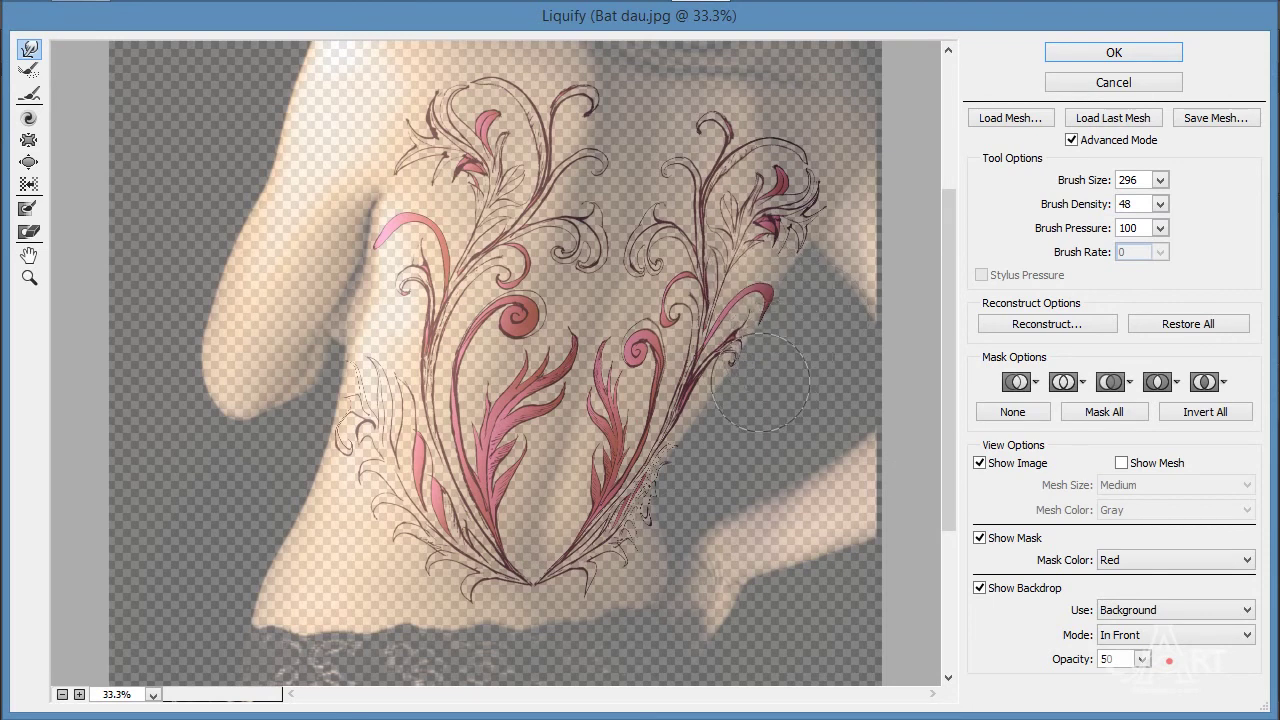
pyautogui.moveTo(795, 305)
pyautogui.mouseDown()
pyautogui.moveTo(825, 245)
pyautogui.moveTo(810, 257)
pyautogui.mouseUp()
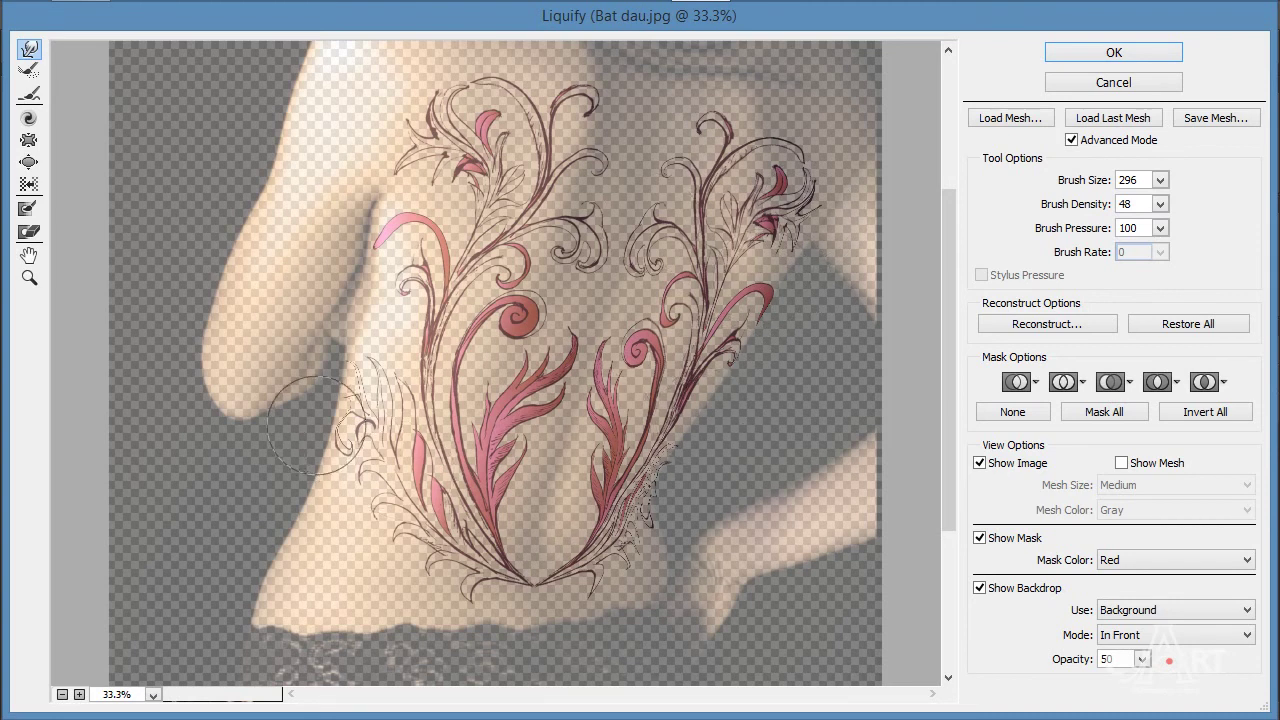
# Tuck the curls and leaves on the elbow-side waist inward, and apply the Liquify filter to the back ornament.
pyautogui.moveTo(314, 426); pyautogui.dragTo(326, 424)
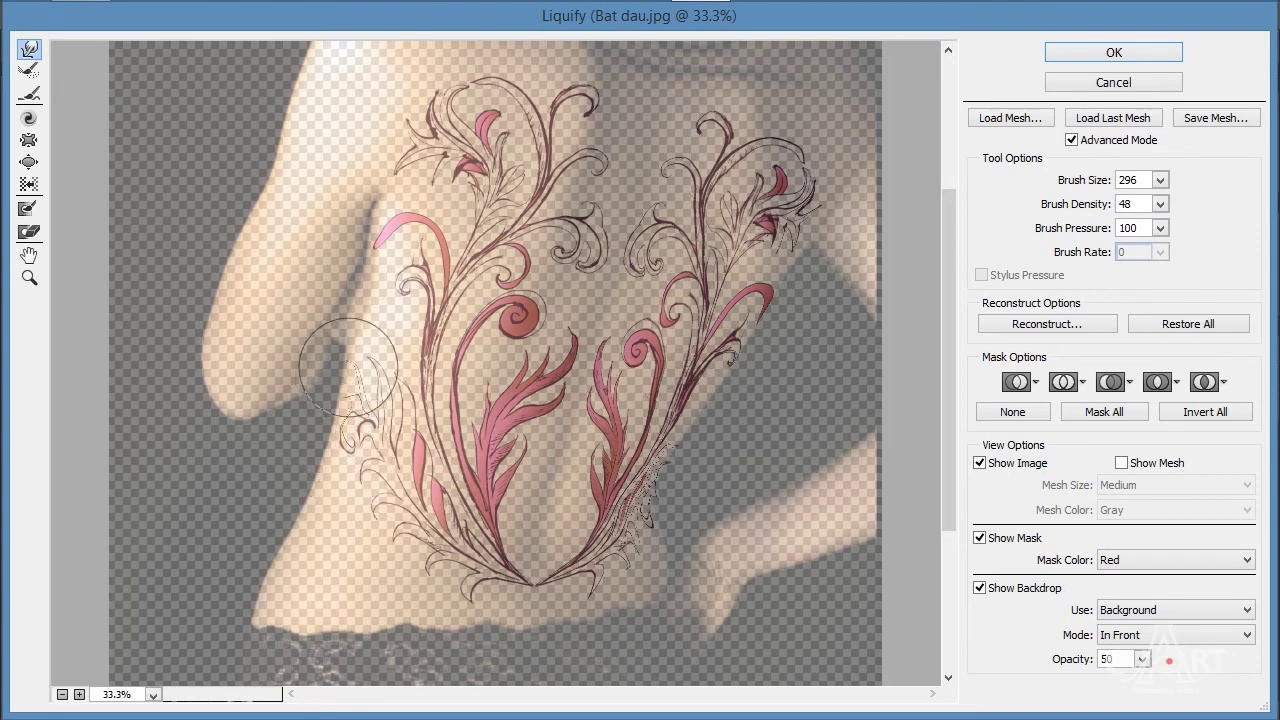
pyautogui.moveTo(349, 367)
pyautogui.mouseDown()
pyautogui.moveTo(381, 351)
pyautogui.moveTo(403, 388)
pyautogui.mouseUp()
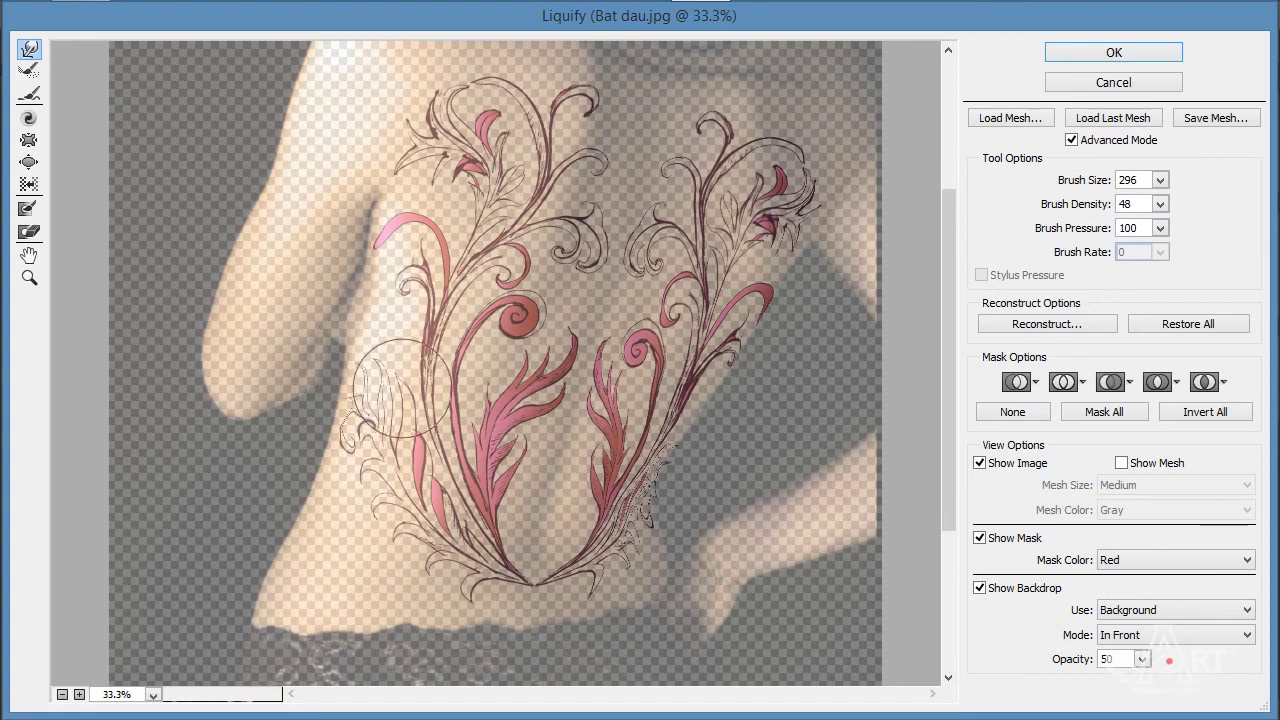
pyautogui.click(1127, 57)
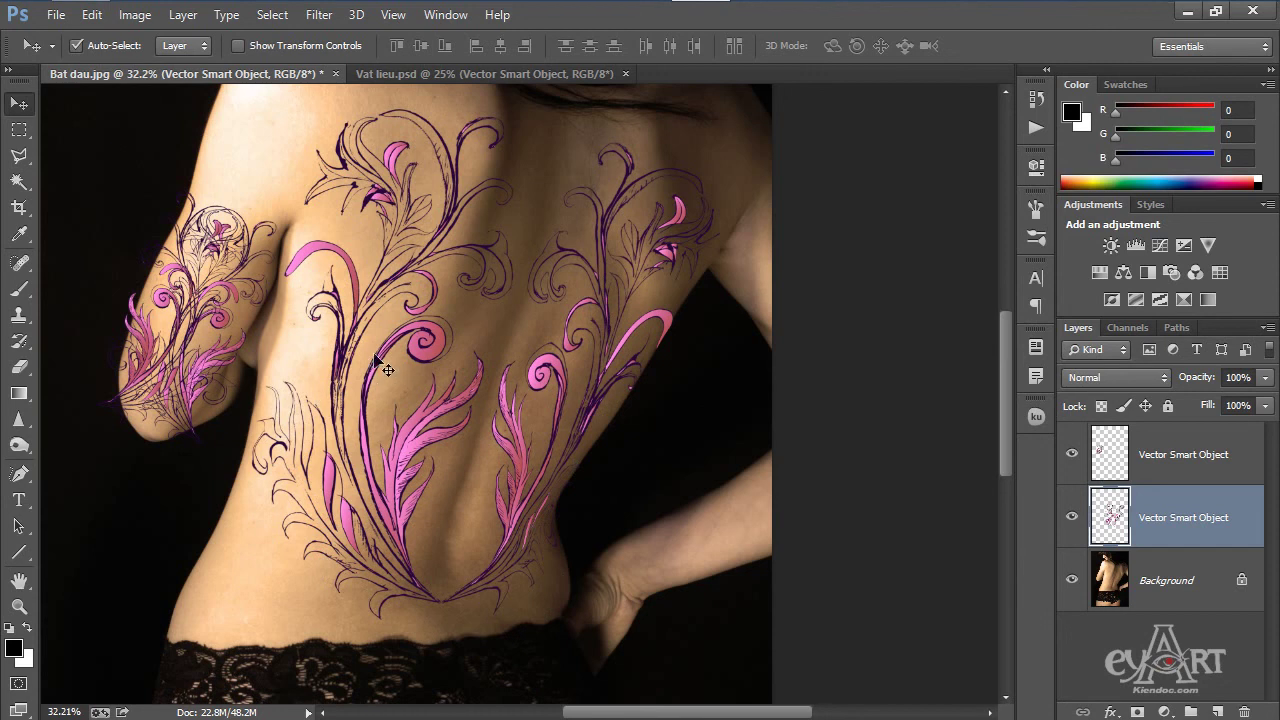
# Select the arm ornament's layer and open the Liquify filter on it.
pyautogui.click(162, 306)
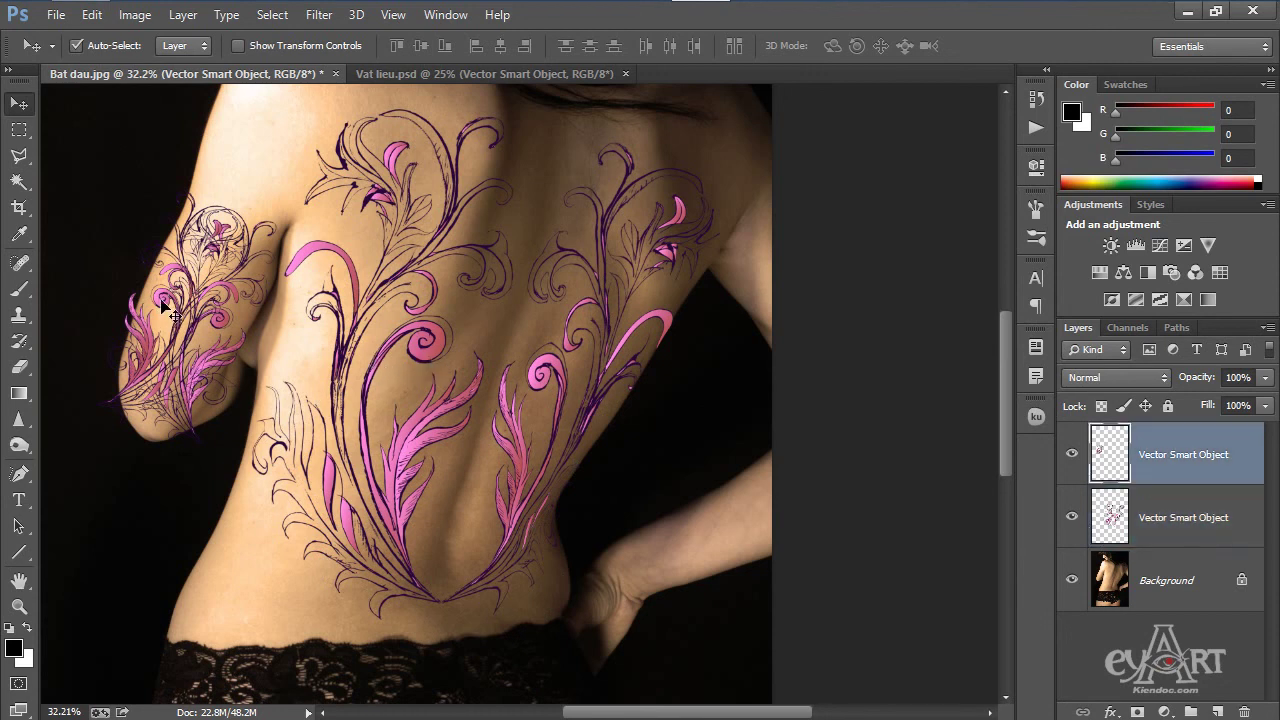
pyautogui.click(319, 14)
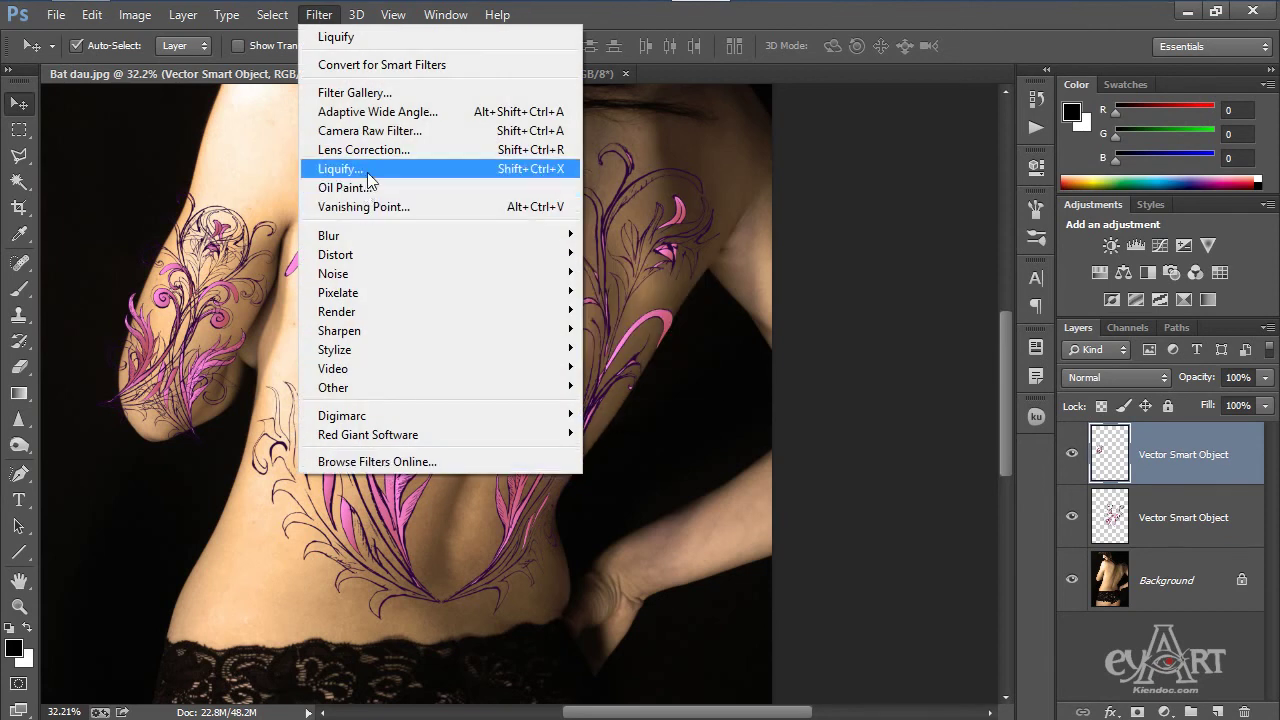
pyautogui.click(337, 168)
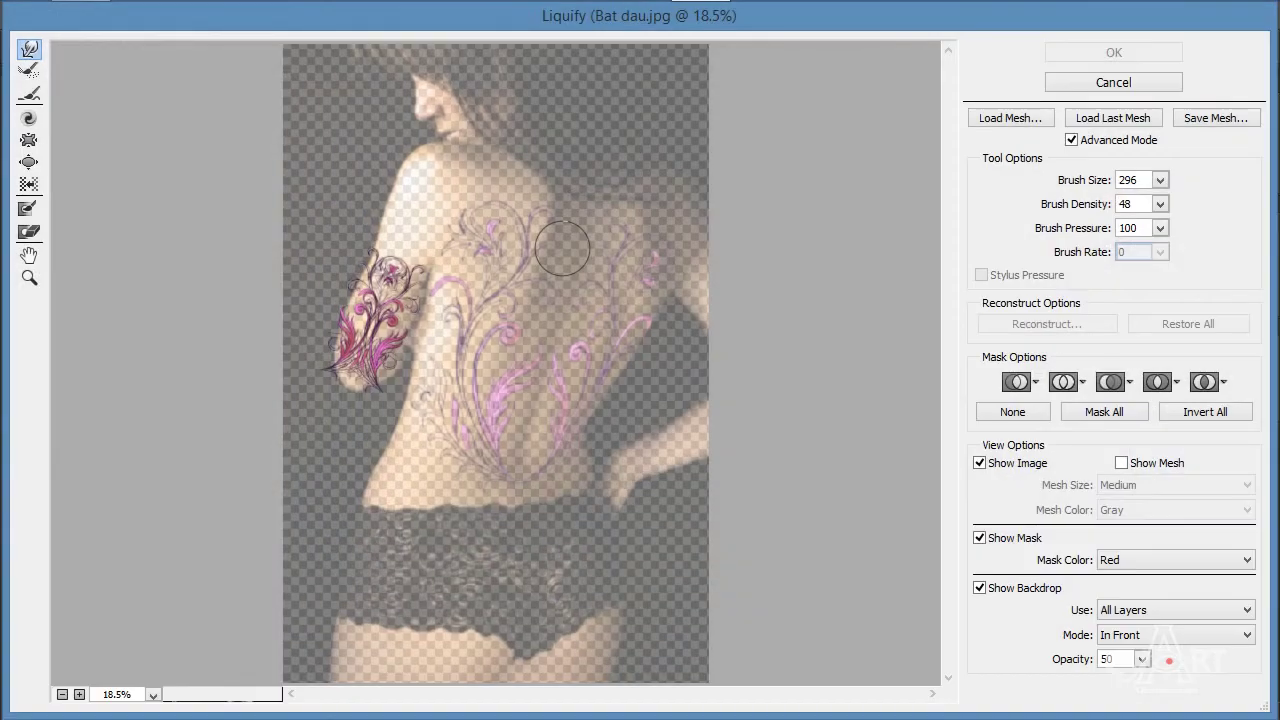
pyautogui.click(78, 694)
pyautogui.click(78, 694)
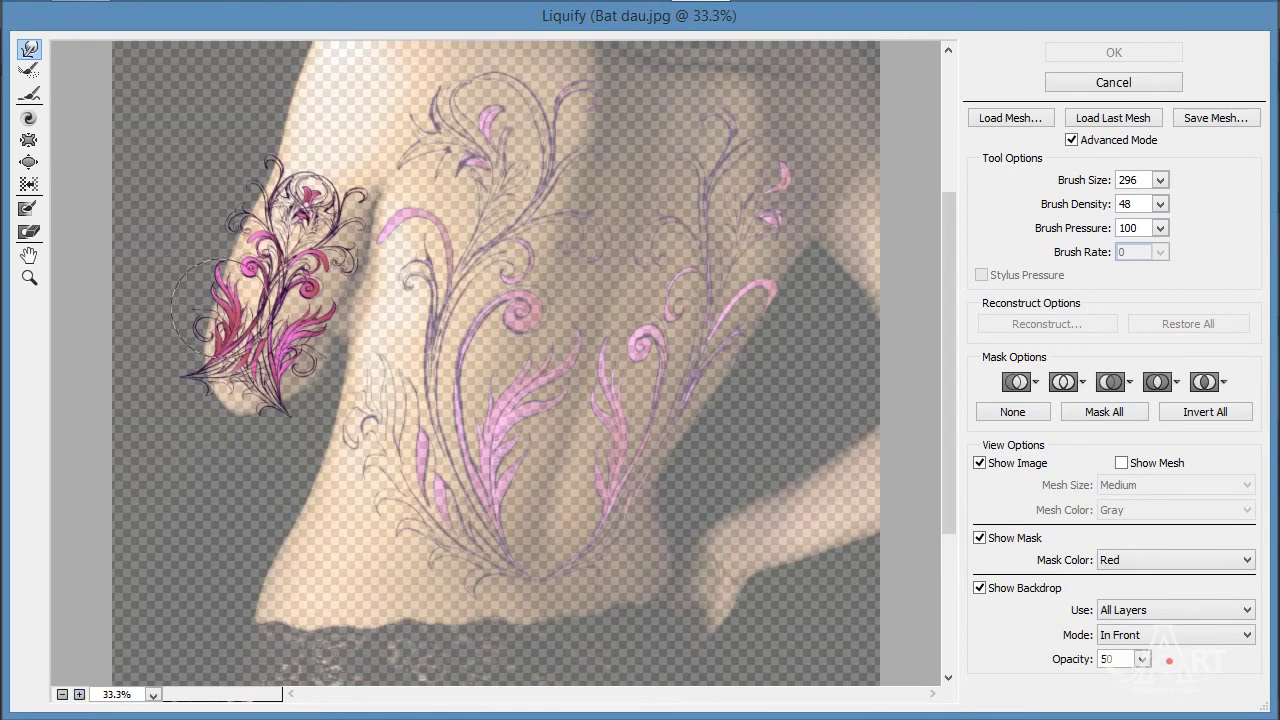
# Push the arm ornament's lower outer tip inward and set the backdrop to use only the Background layer.
pyautogui.moveTo(172, 368)
pyautogui.mouseDown()
pyautogui.moveTo(205, 368)
pyautogui.moveTo(220, 385)
pyautogui.mouseUp()
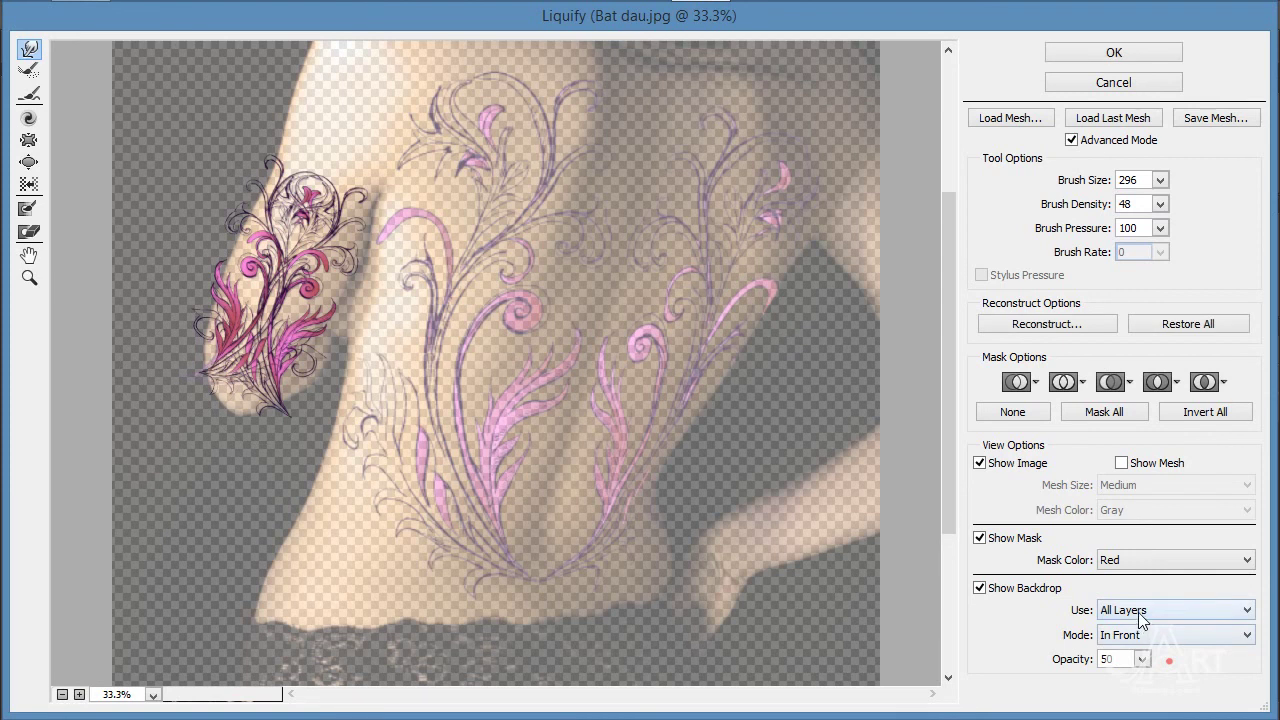
pyautogui.click(1141, 612)
pyautogui.click(1143, 645)
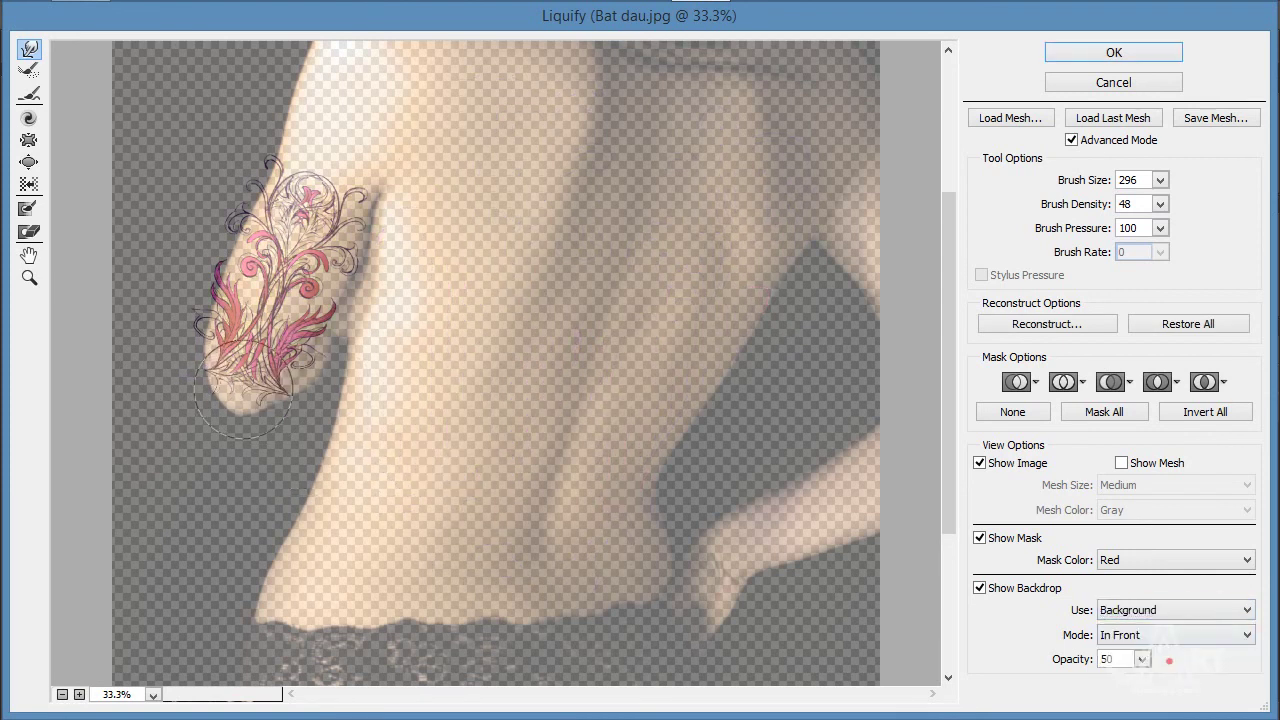
# Warp the arm ornament's base around the elbow and its outer curls inside the arm's outline, and apply the Liquify filter.
pyautogui.moveTo(240, 406)
pyautogui.mouseDown()
pyautogui.moveTo(197, 414)
pyautogui.moveTo(243, 416)
pyautogui.moveTo(263, 435)
pyautogui.mouseUp()
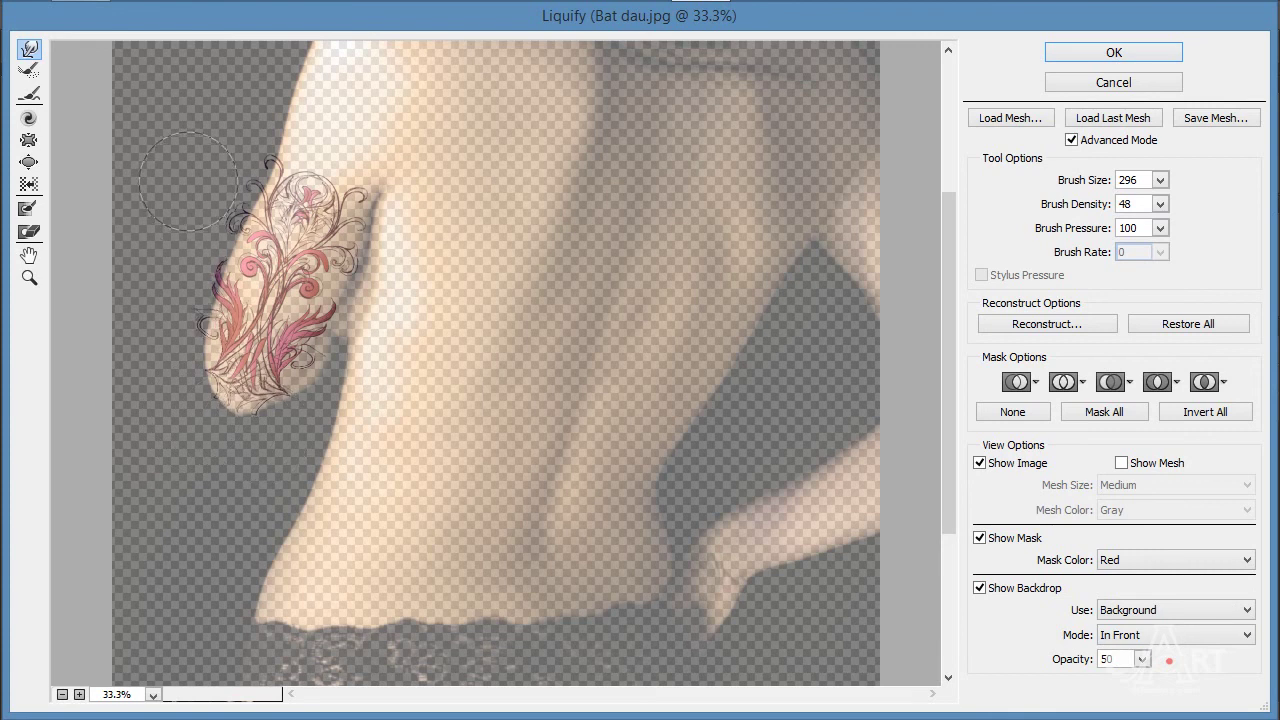
pyautogui.moveTo(200, 205)
pyautogui.mouseDown()
pyautogui.moveTo(218, 218)
pyautogui.moveTo(246, 163)
pyautogui.mouseUp()
pyautogui.moveTo(186, 285)
pyautogui.mouseDown()
pyautogui.moveTo(172, 338)
pyautogui.moveTo(185, 336)
pyautogui.moveTo(255, 434)
pyautogui.moveTo(316, 366)
pyautogui.moveTo(305, 345)
pyautogui.moveTo(330, 312)
pyautogui.moveTo(333, 277)
pyautogui.moveTo(388, 232)
pyautogui.moveTo(378, 193)
pyautogui.moveTo(346, 220)
pyautogui.moveTo(252, 196)
pyautogui.moveTo(284, 203)
pyautogui.mouseUp()
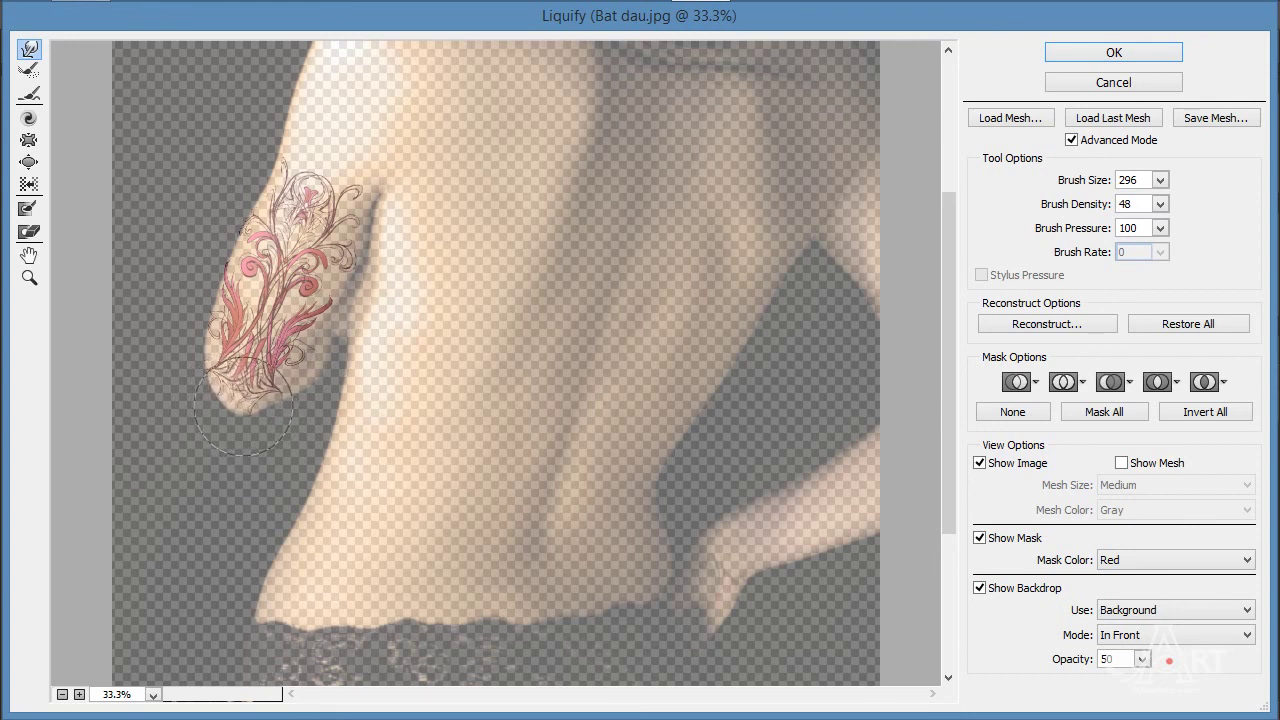
pyautogui.hotkey('ctrl', '+')
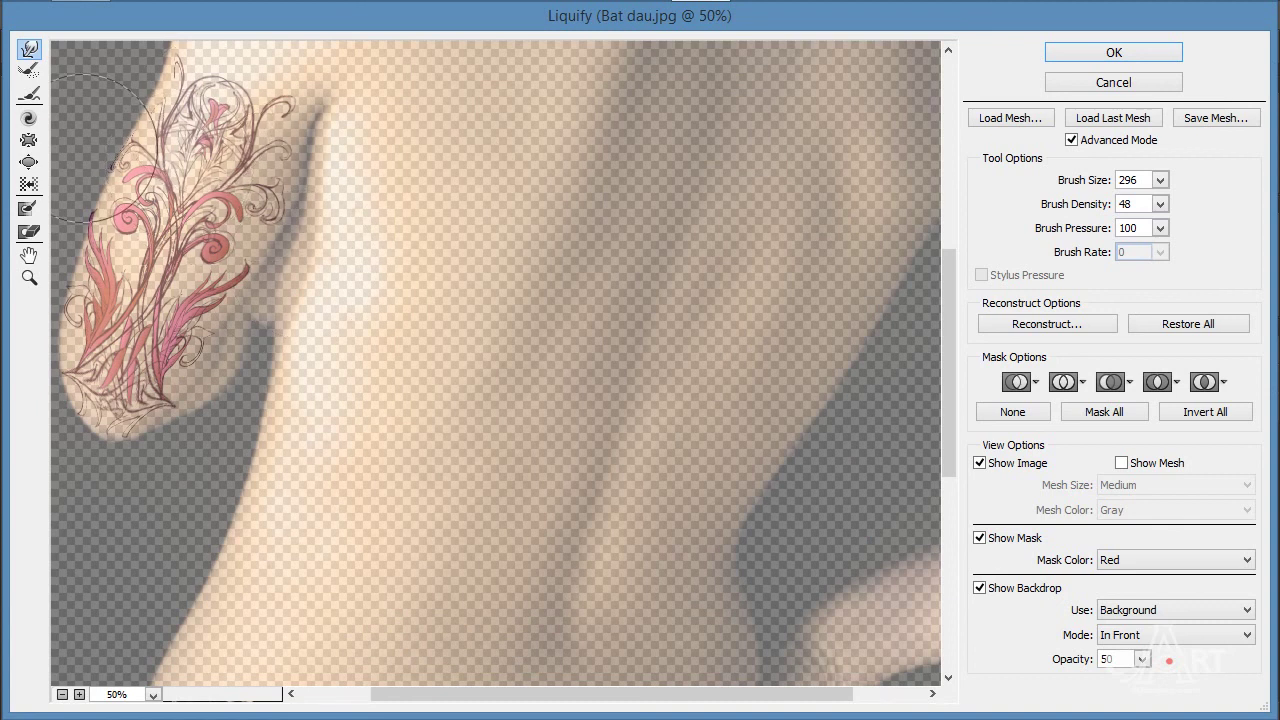
pyautogui.click(1060, 55)
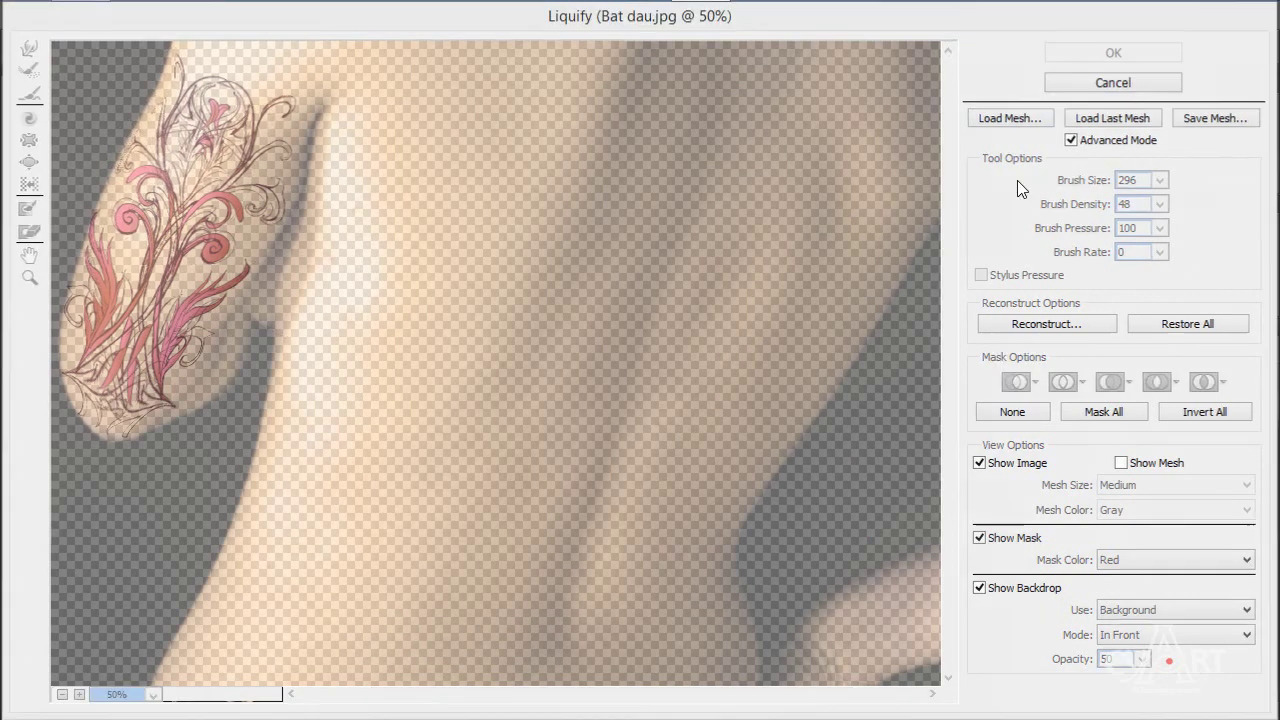